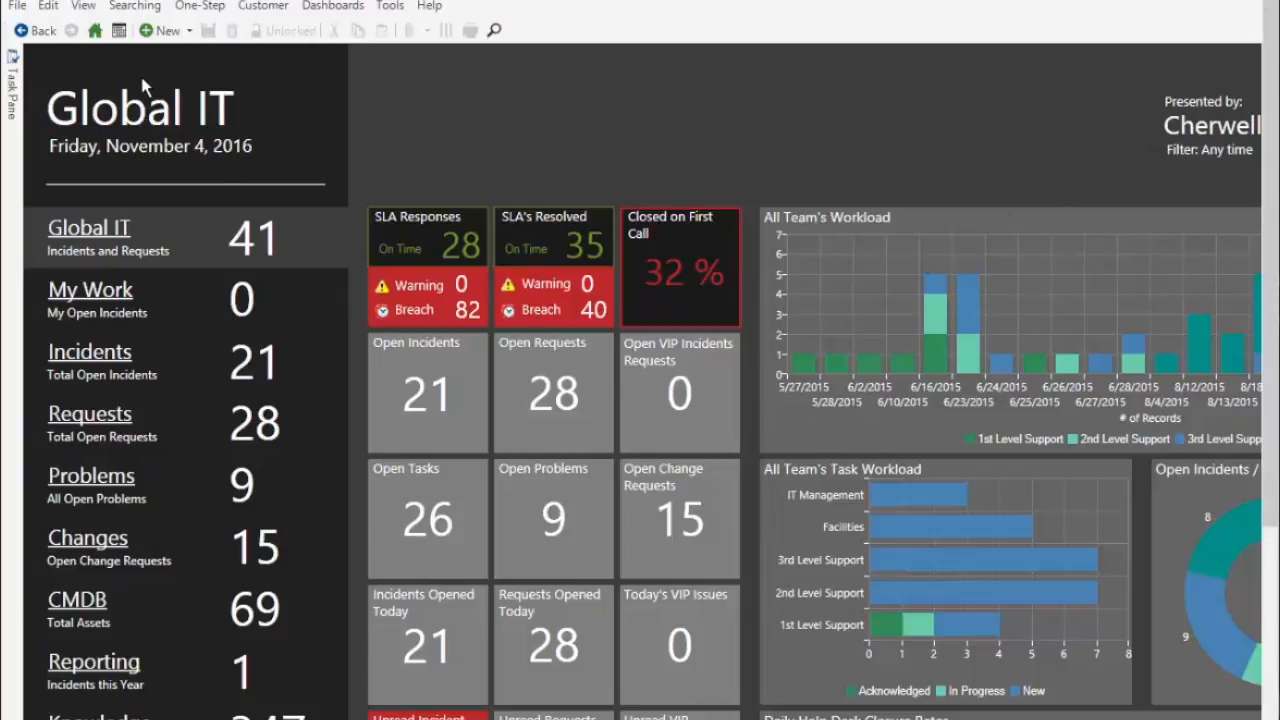
Open incident 102256 and classify it as Employee Support, Add/Change, BYOD.
left_click(254, 368)
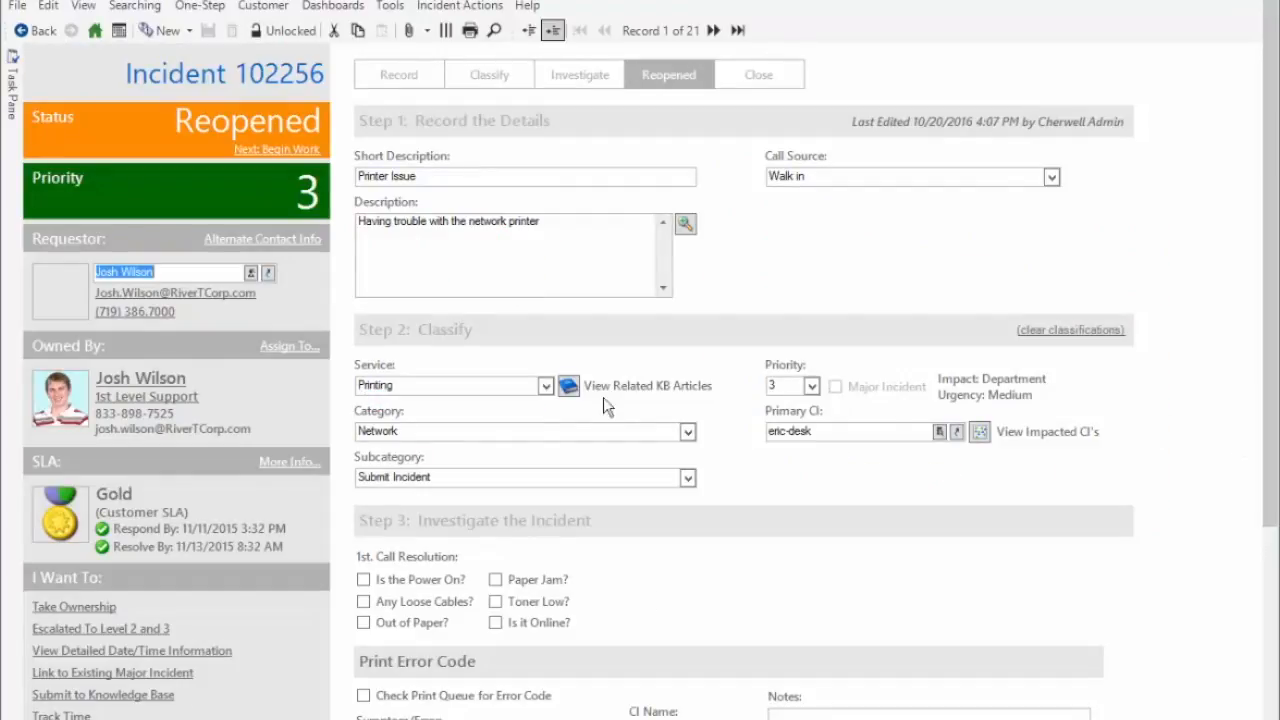
left_click(545, 385)
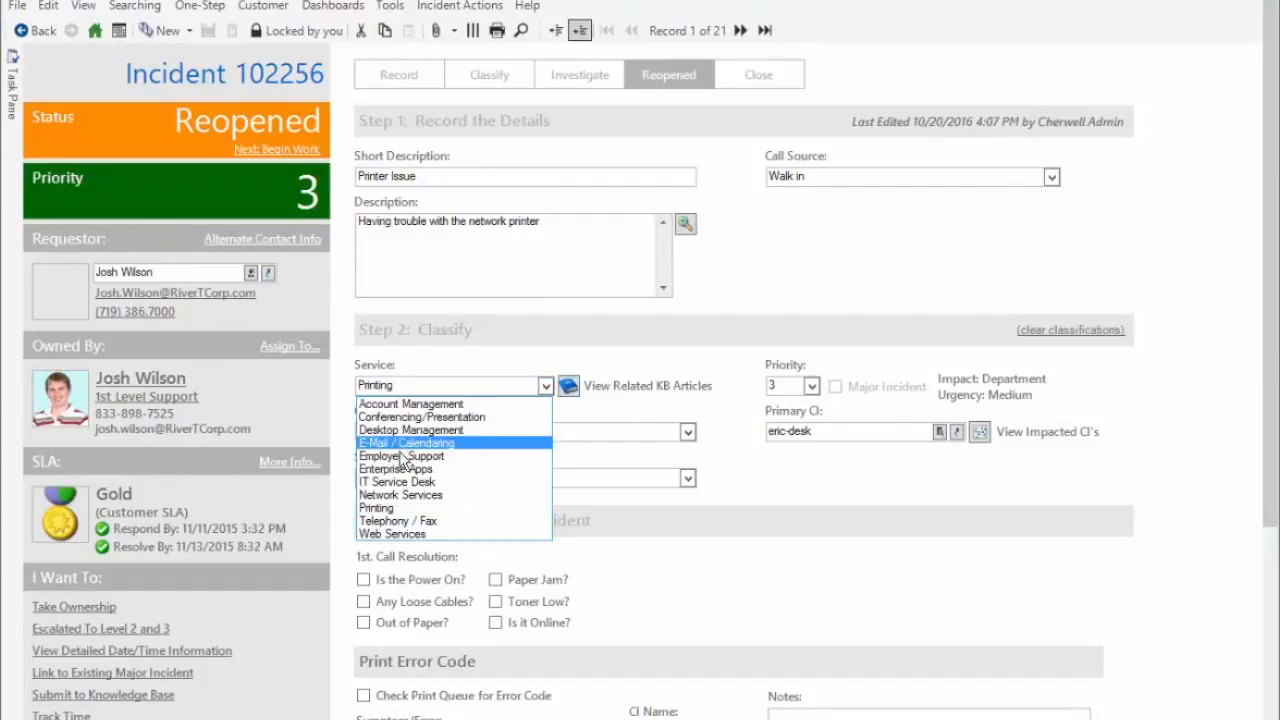
left_click(401, 456)
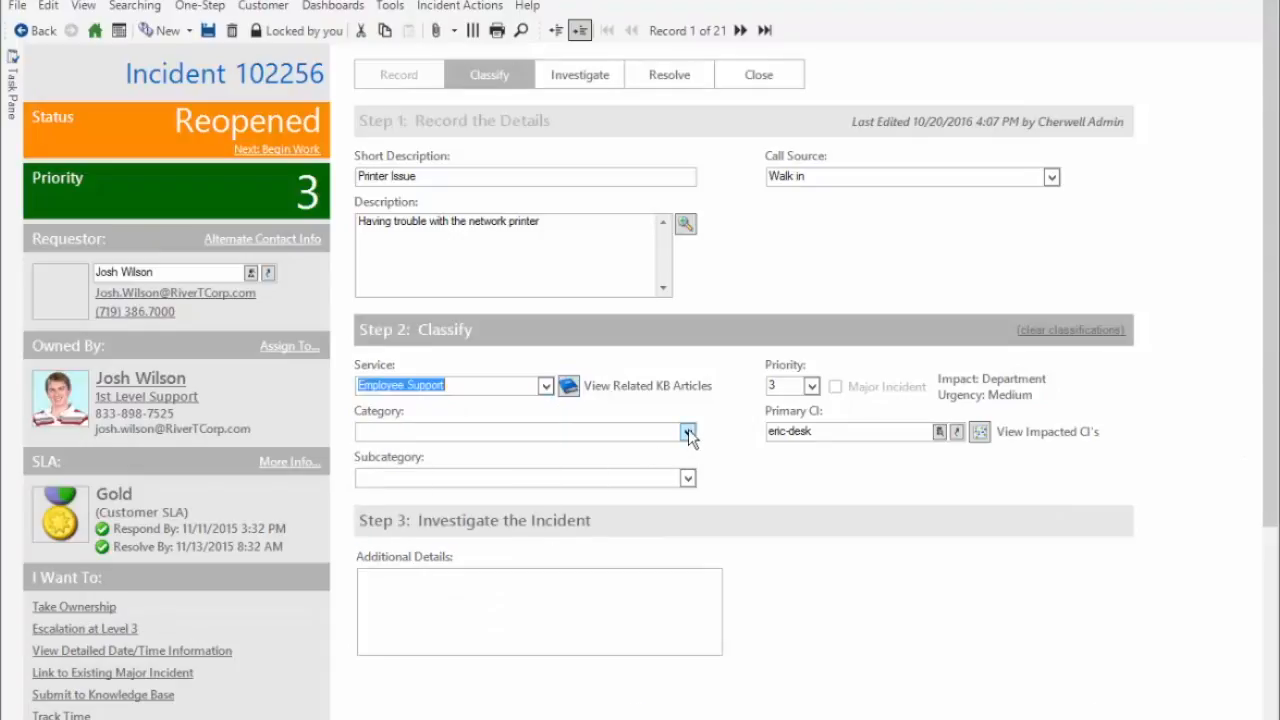
left_click(688, 431)
left_click(662, 449)
left_click(674, 478)
left_click(410, 497)
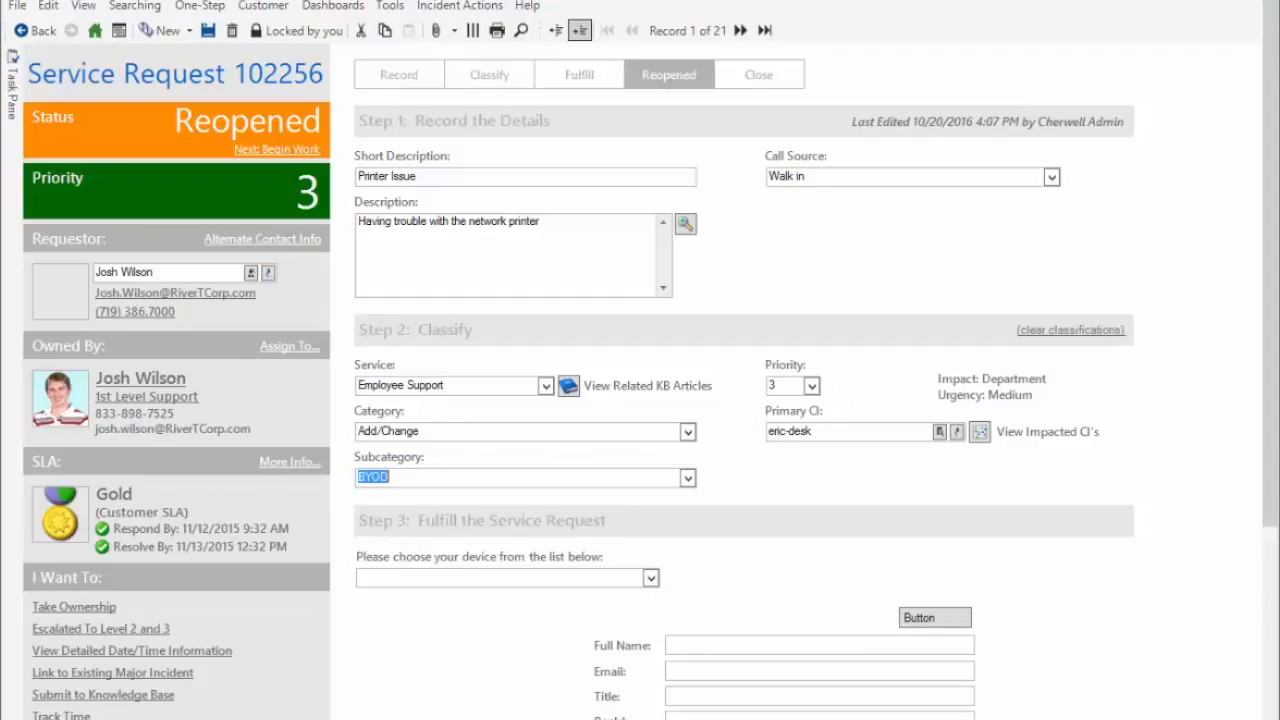
Scroll down to the empty Full Name, Email, Title and RecId fields and check them.
scroll(1248, 634, "down", 2)
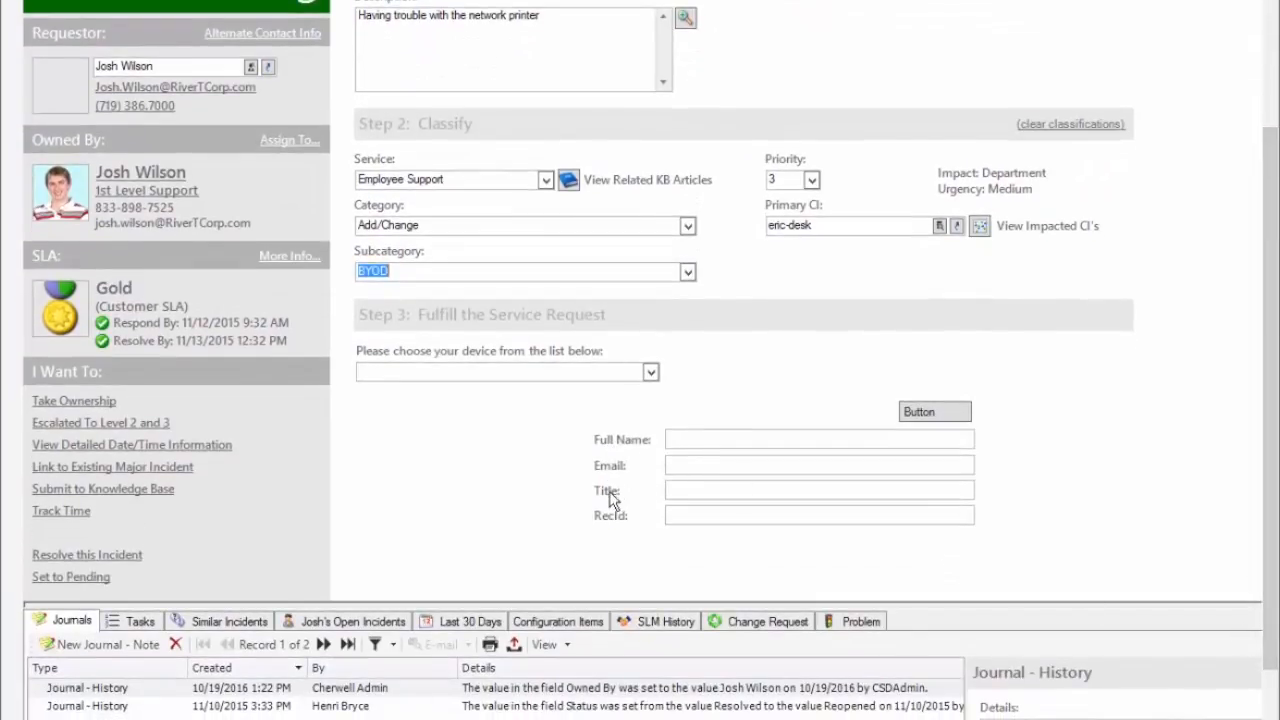
left_click(823, 442)
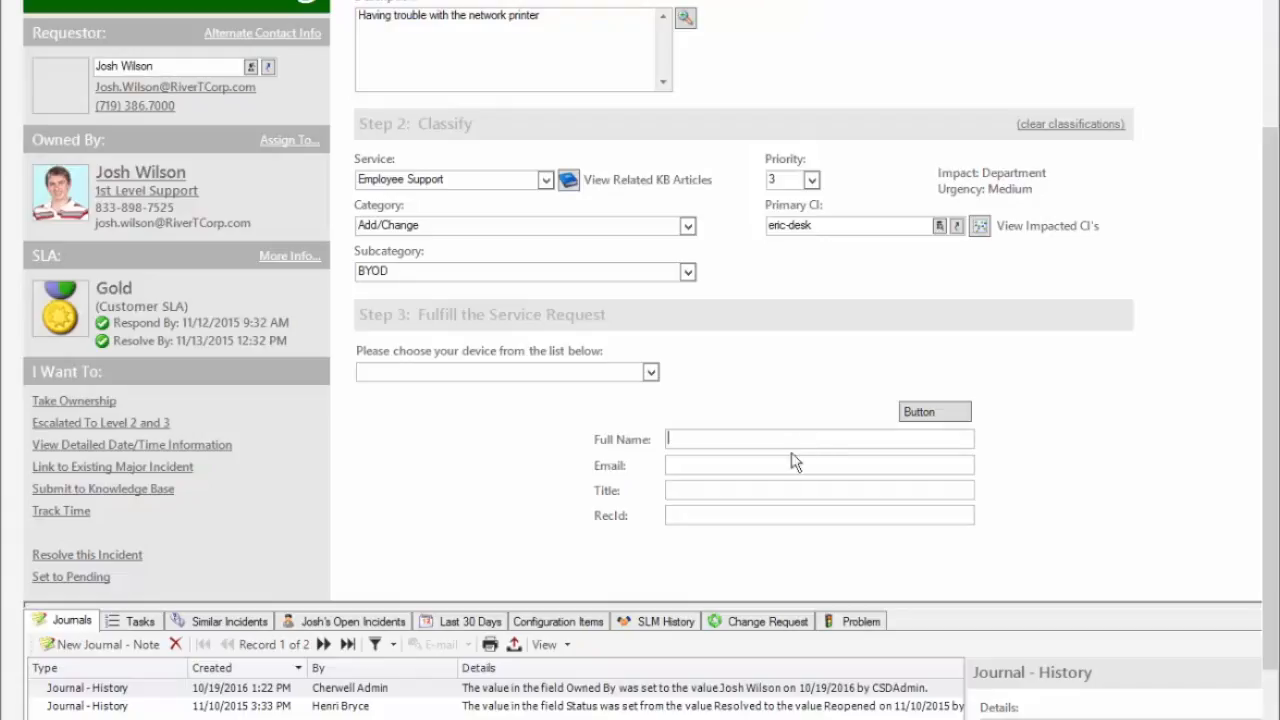
left_click(692, 517)
Pick a customer from the button's lookup to auto-fill Email, Title and RecId, then clear Full Name.
left_click(920, 412)
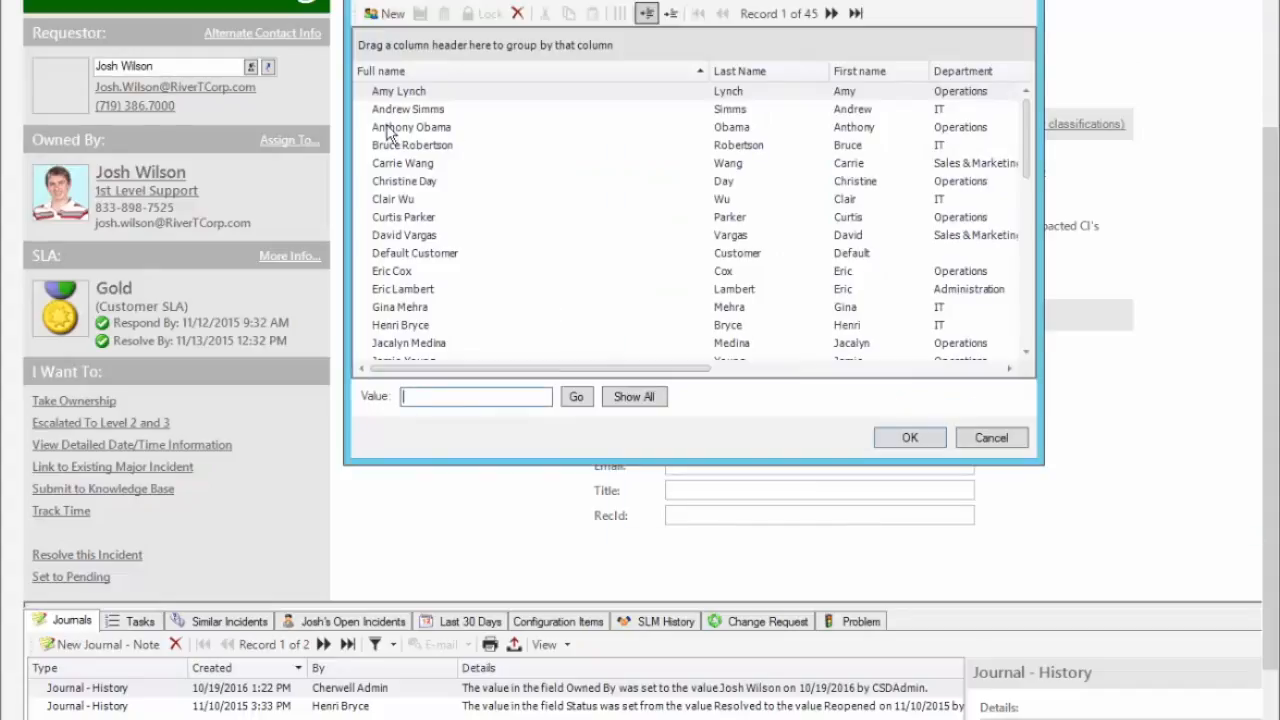
left_click(403, 220)
left_click(903, 437)
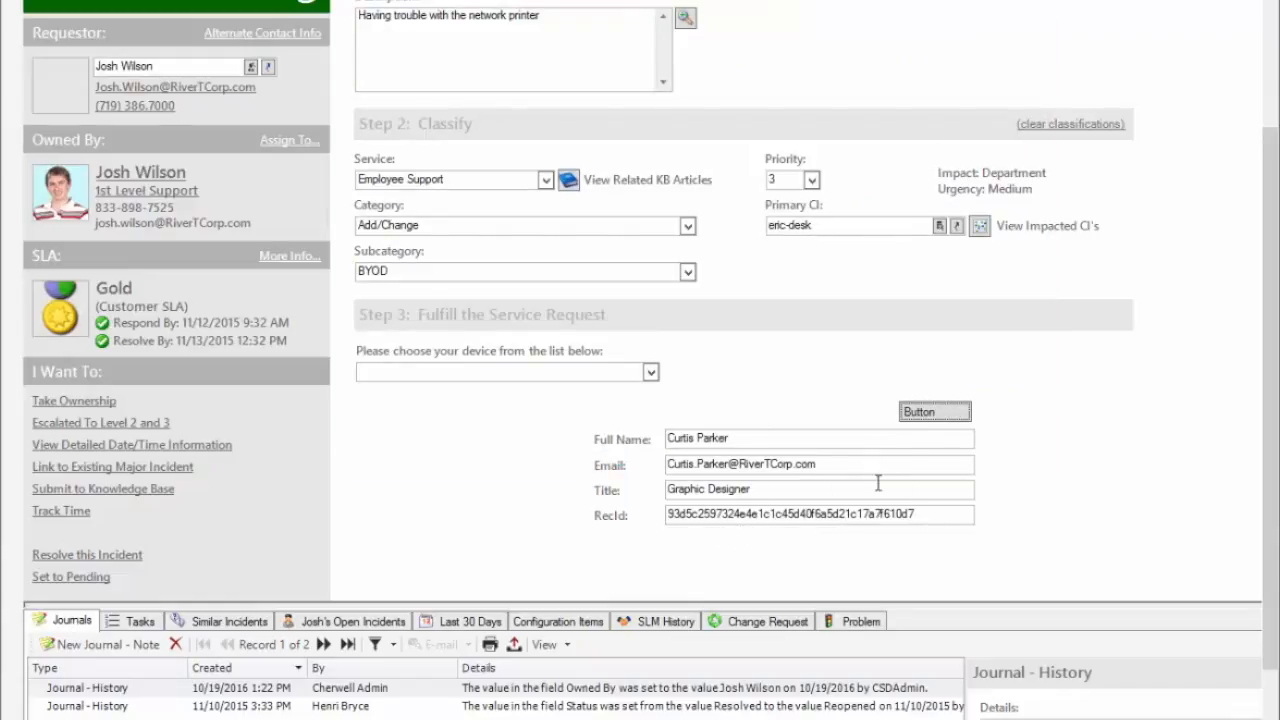
left_click_drag(803, 437, 539, 417)
key("Delete")
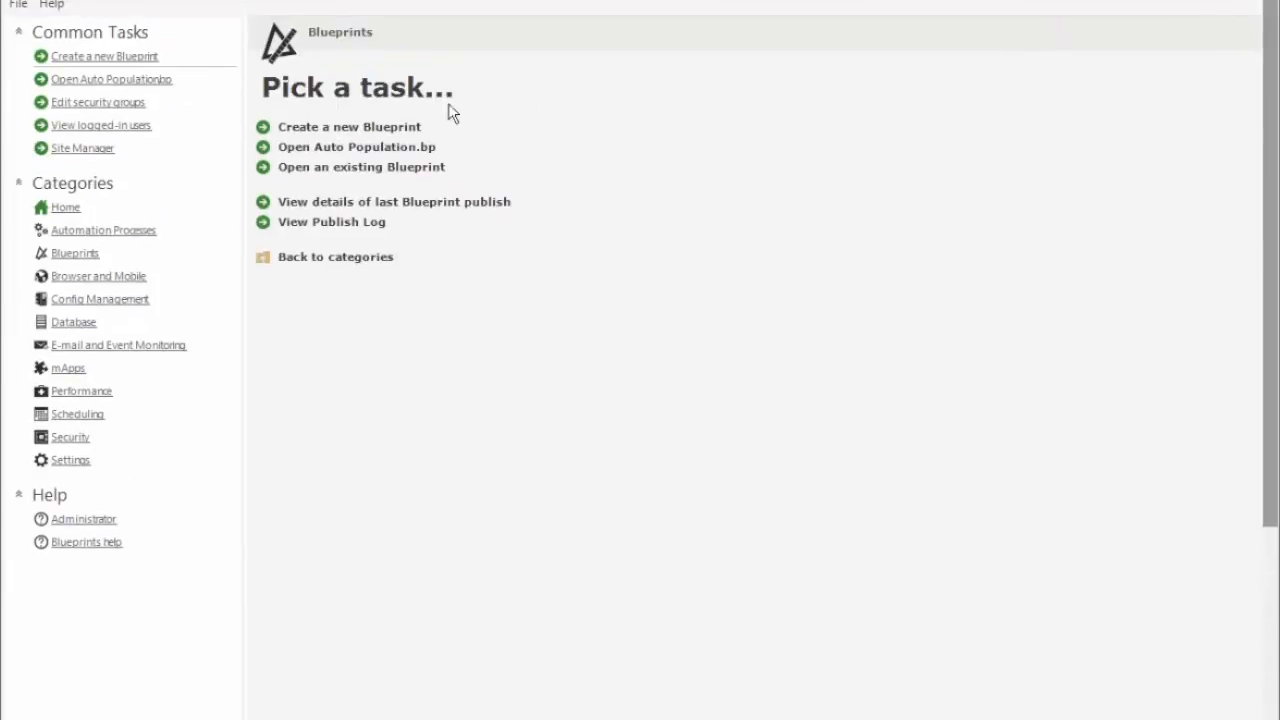
Open the Auto Population blueprint and edit the Specifics - BYOD form.
left_click(316, 148)
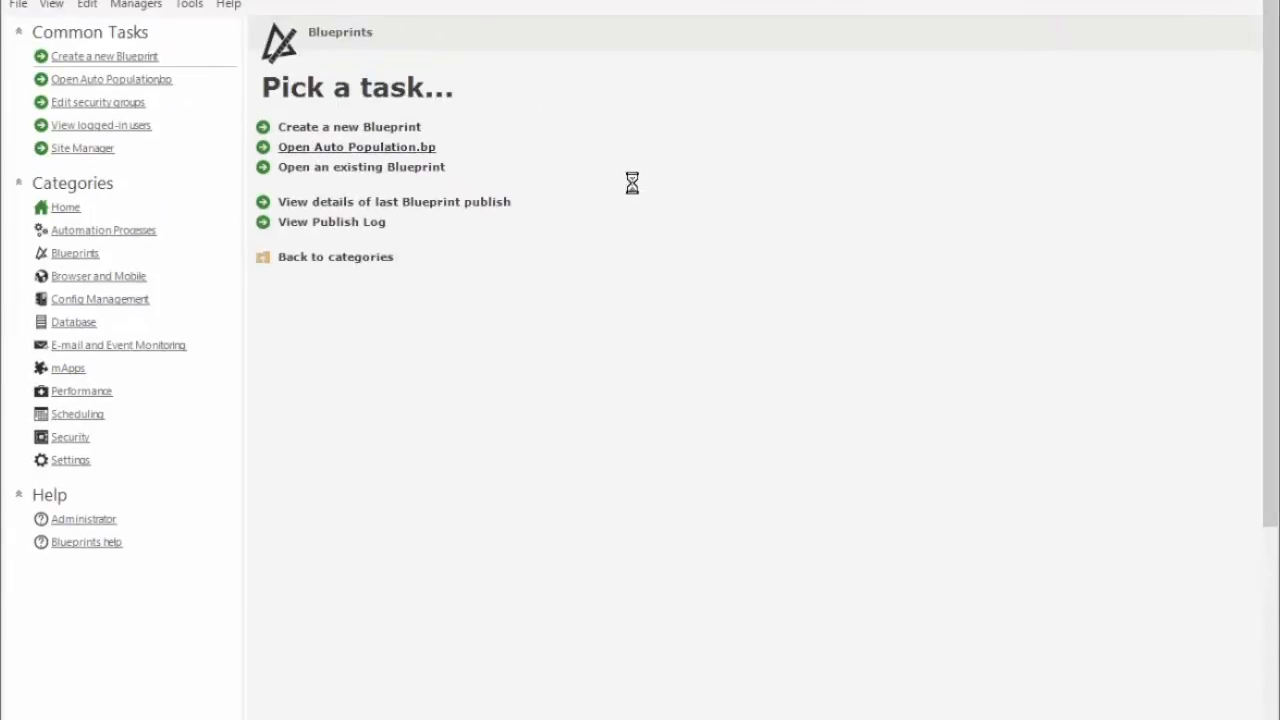
left_click_drag(546, 368, 379, 598)
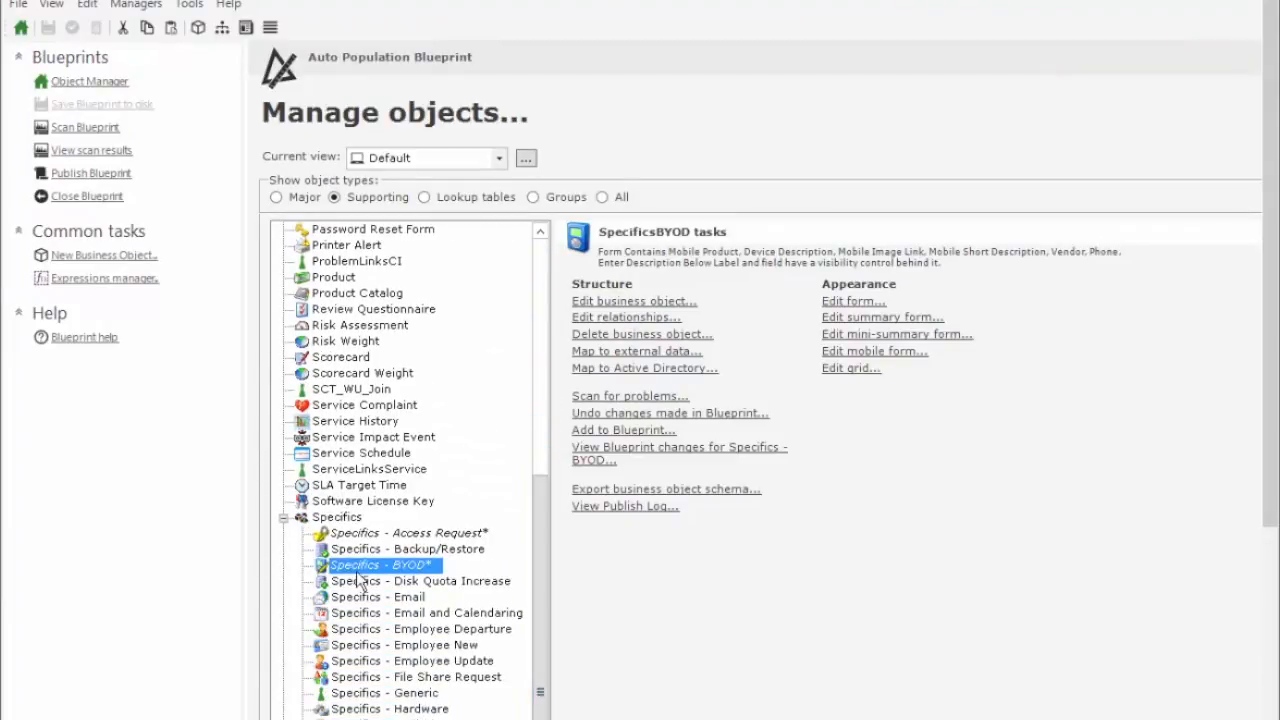
left_click(852, 301)
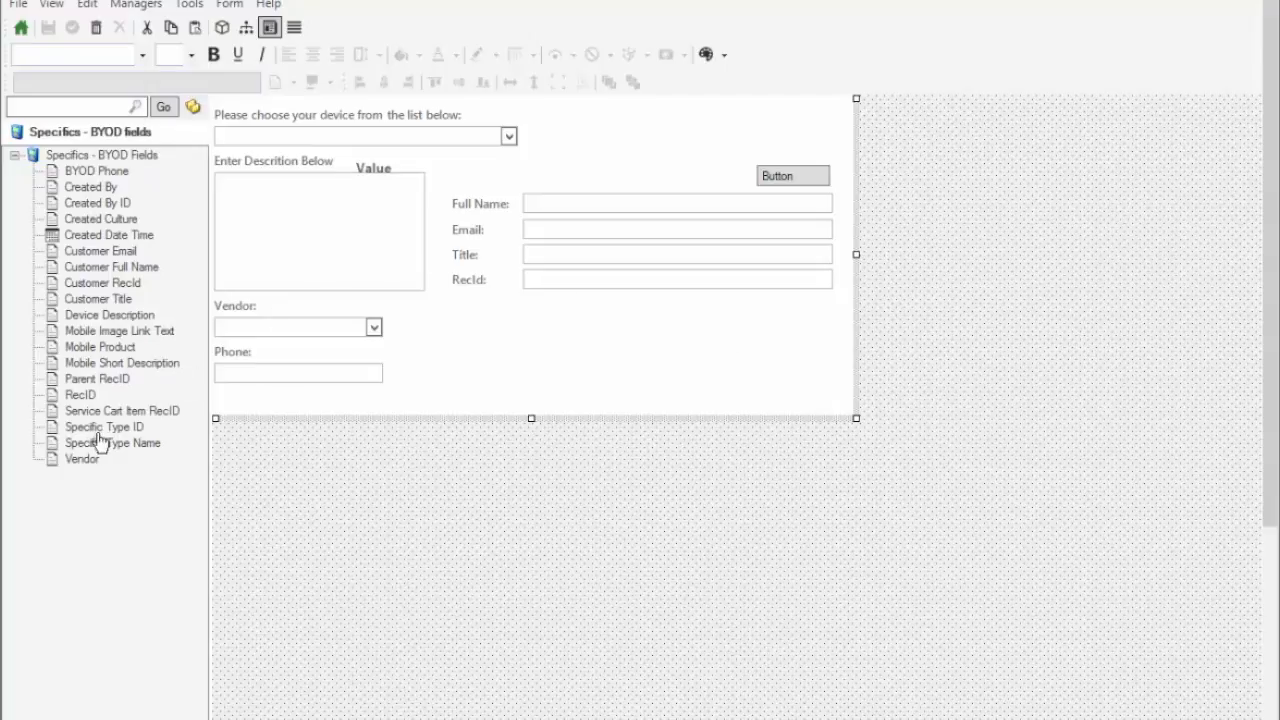
left_click(99, 286)
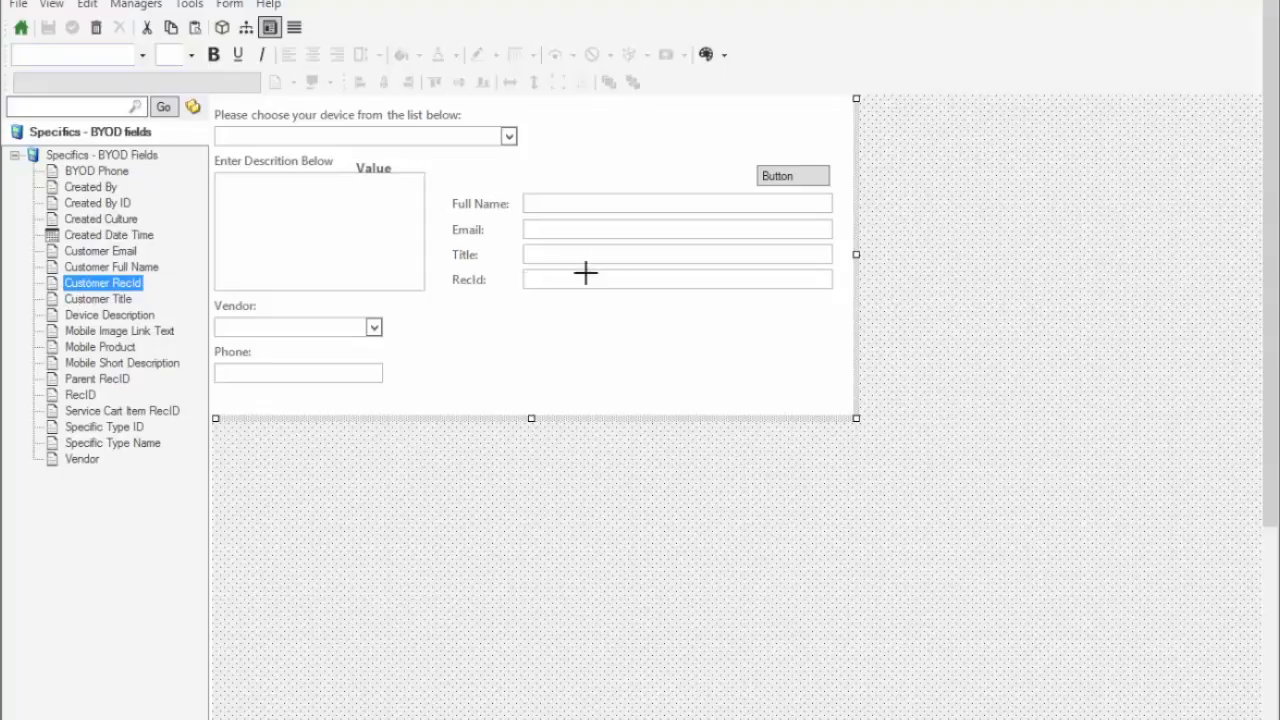
left_click(593, 198)
right_click(594, 200)
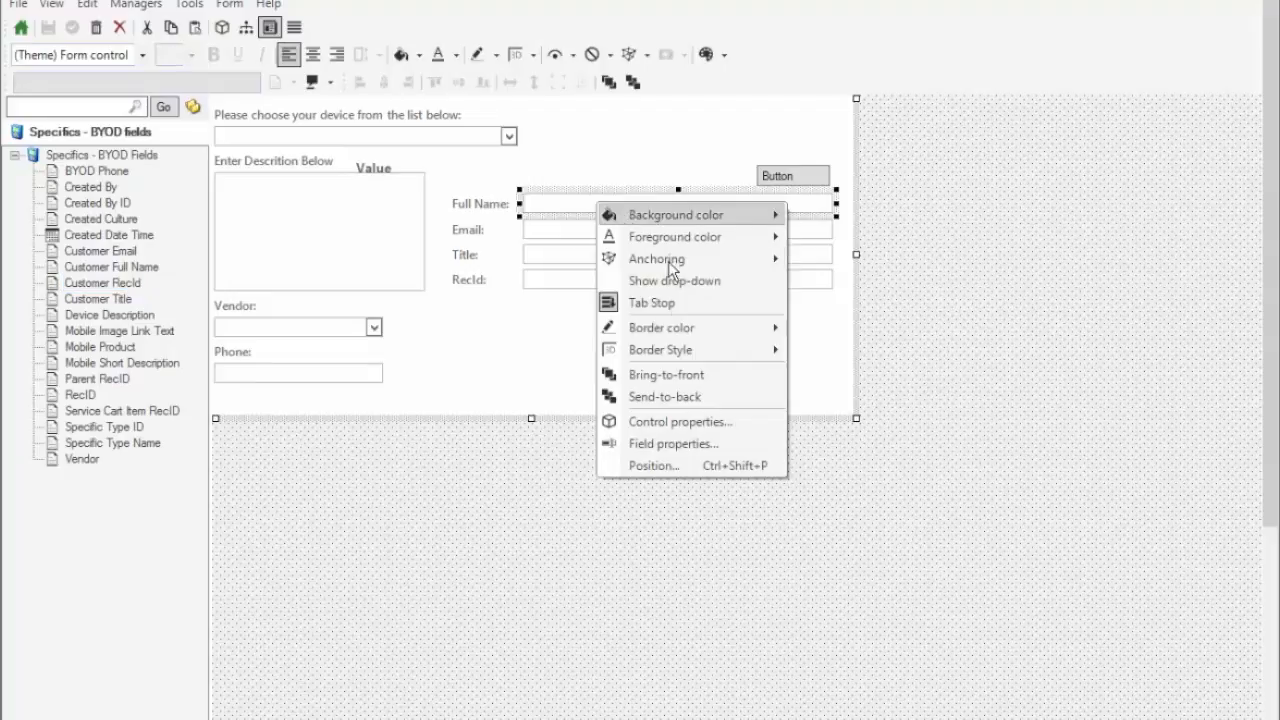
left_click(670, 443)
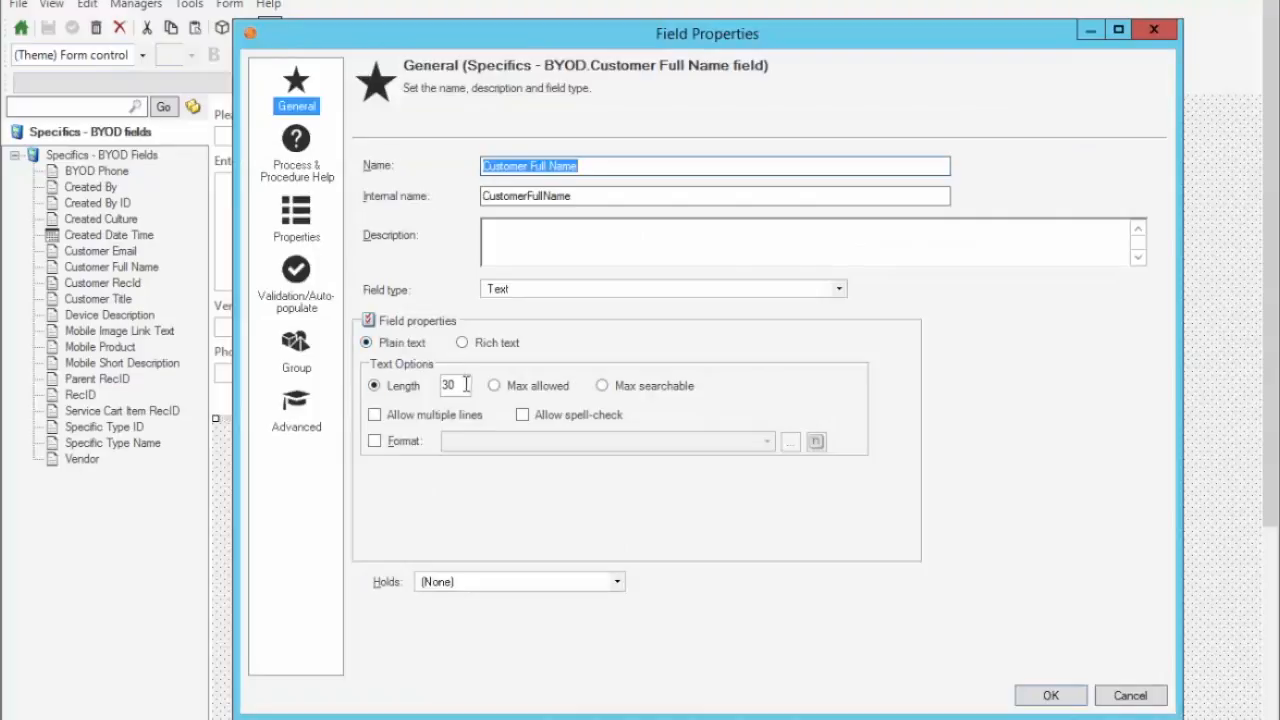
left_click(295, 298)
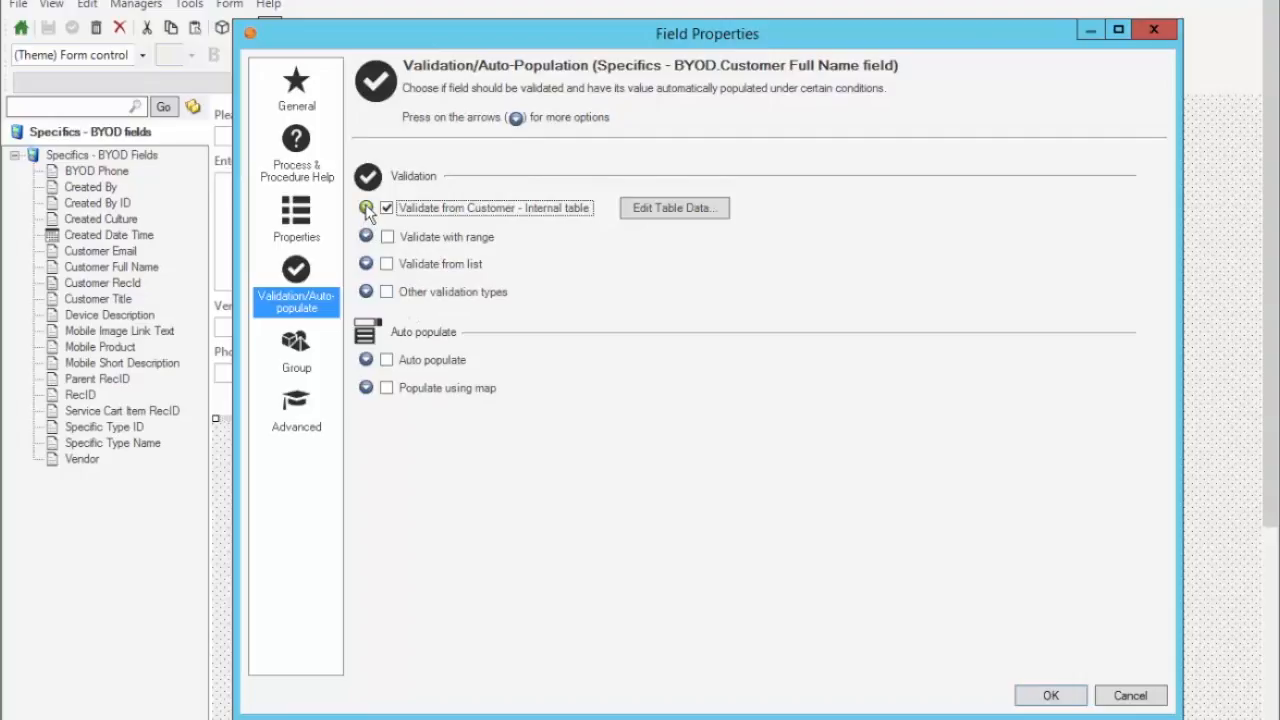
left_click(366, 207)
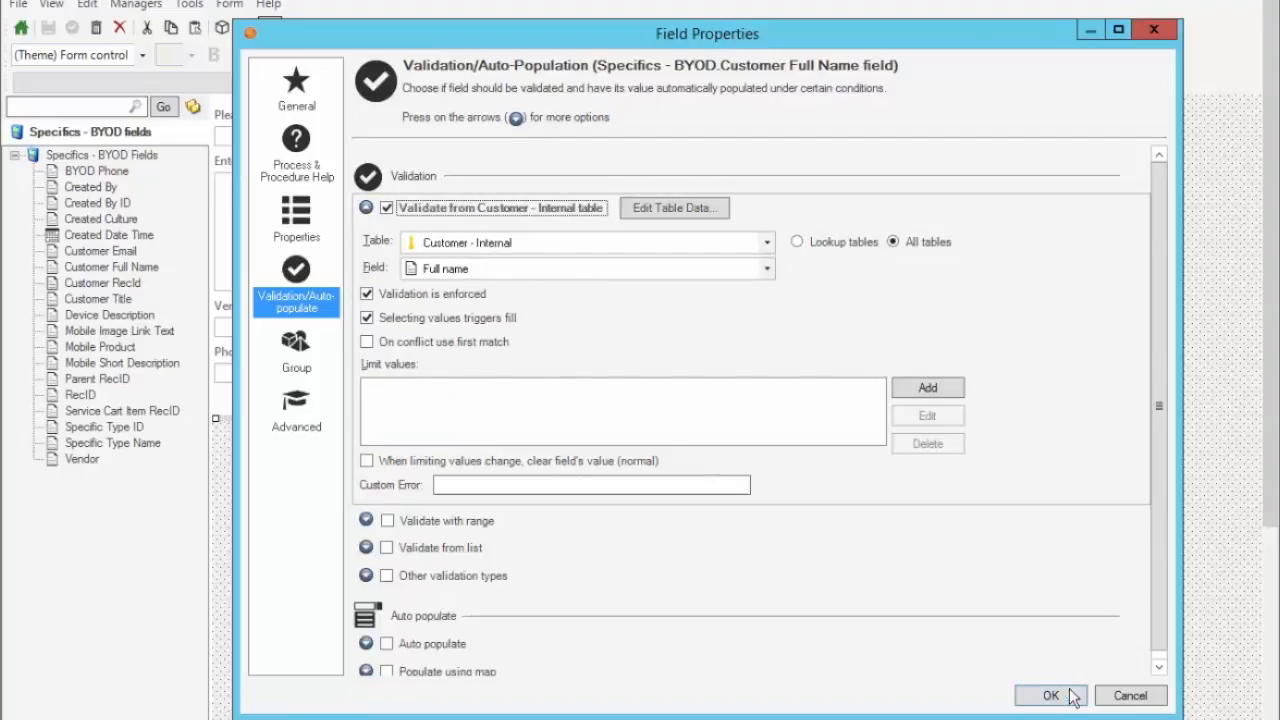
left_click(1131, 695)
left_click(569, 231)
right_click(569, 231)
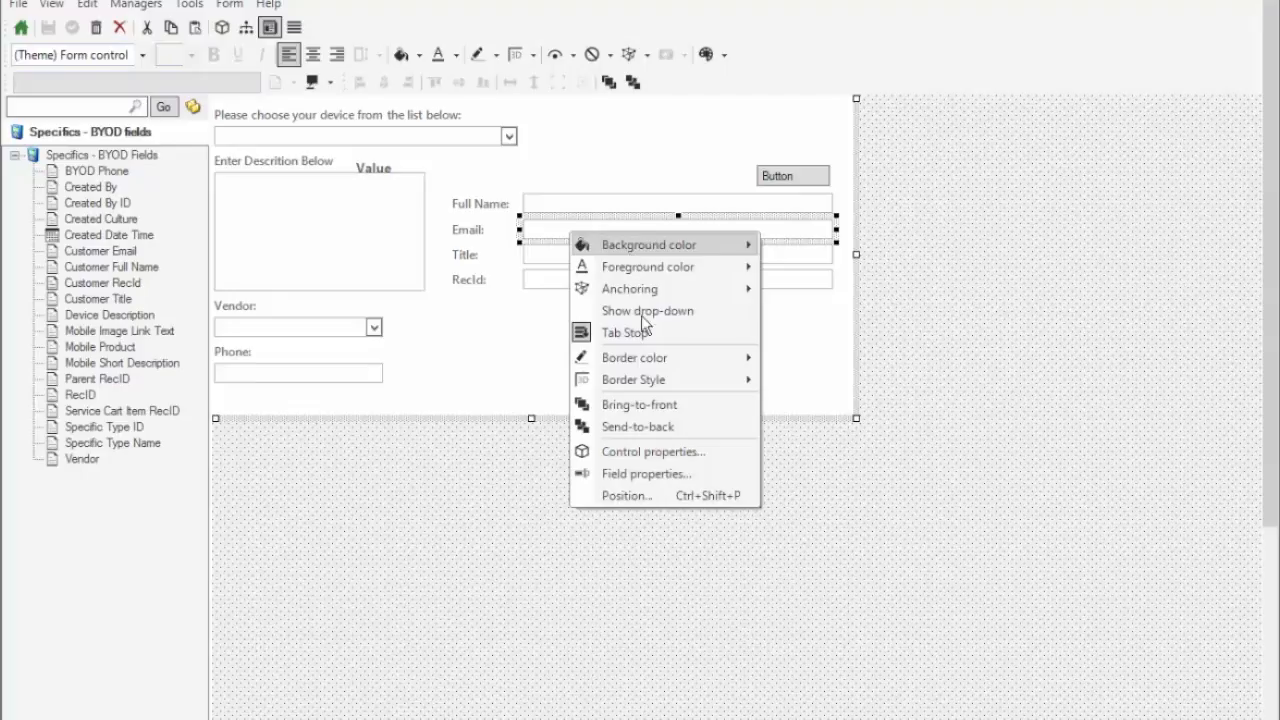
left_click(643, 470)
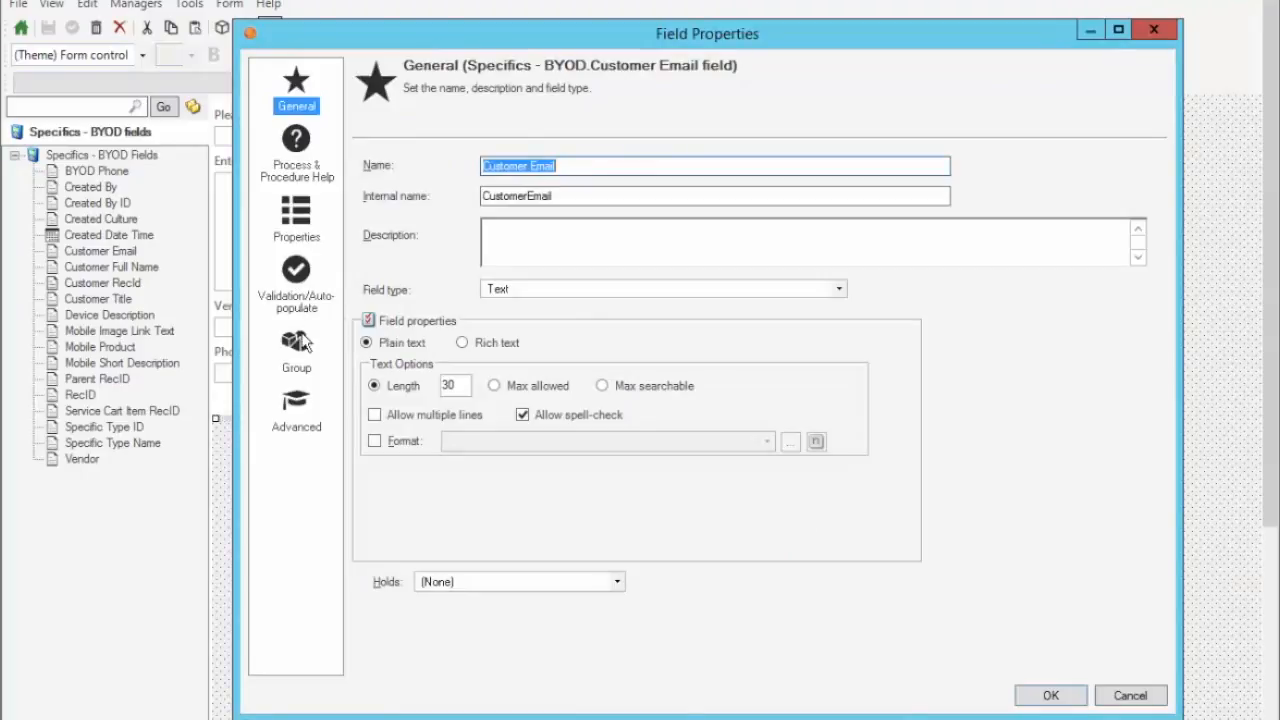
left_click(295, 280)
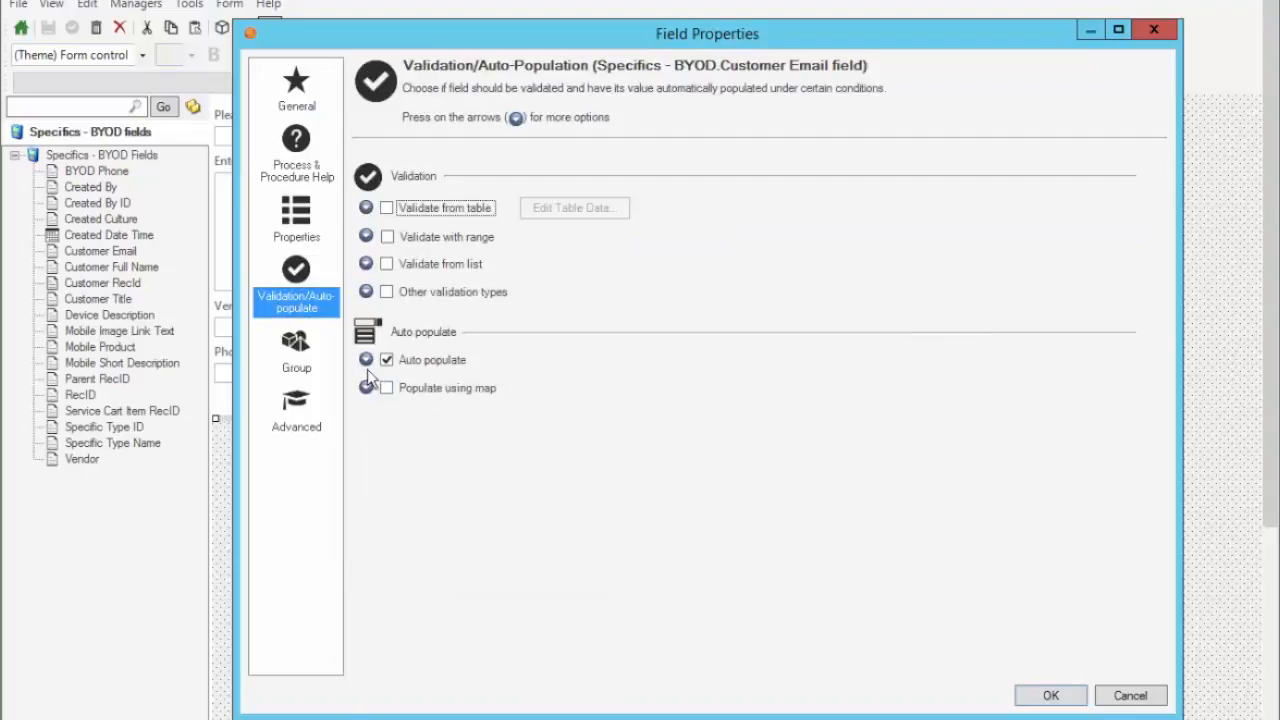
left_click(366, 359)
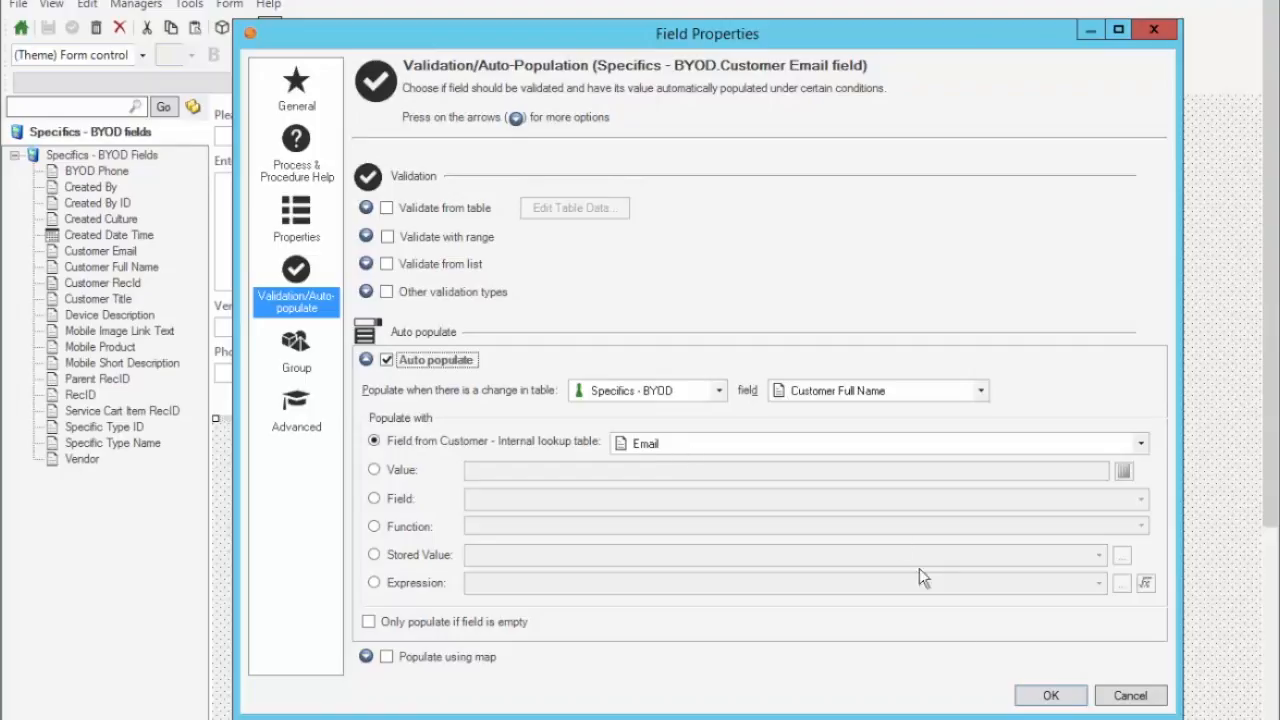
left_click(1131, 694)
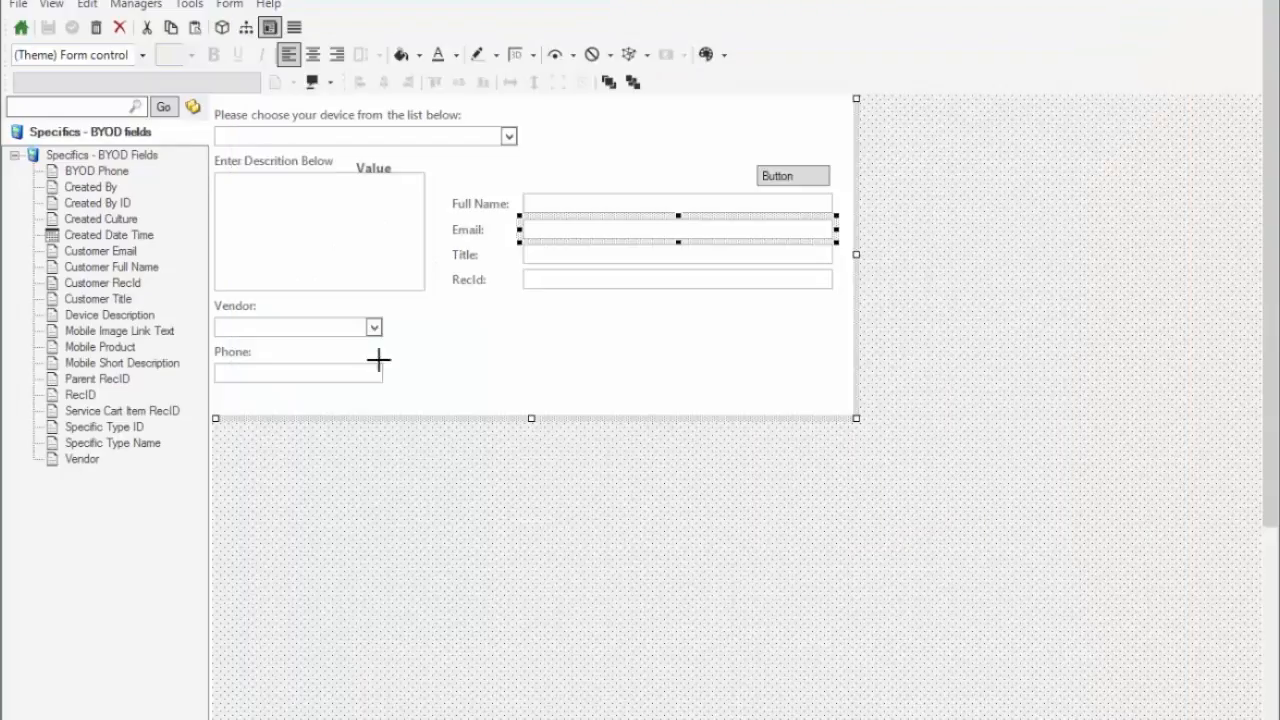
left_click(565, 256)
Make Customer Title auto-fill with Title from Customer - Internal whenever Customer Full Name changes.
right_click(568, 256)
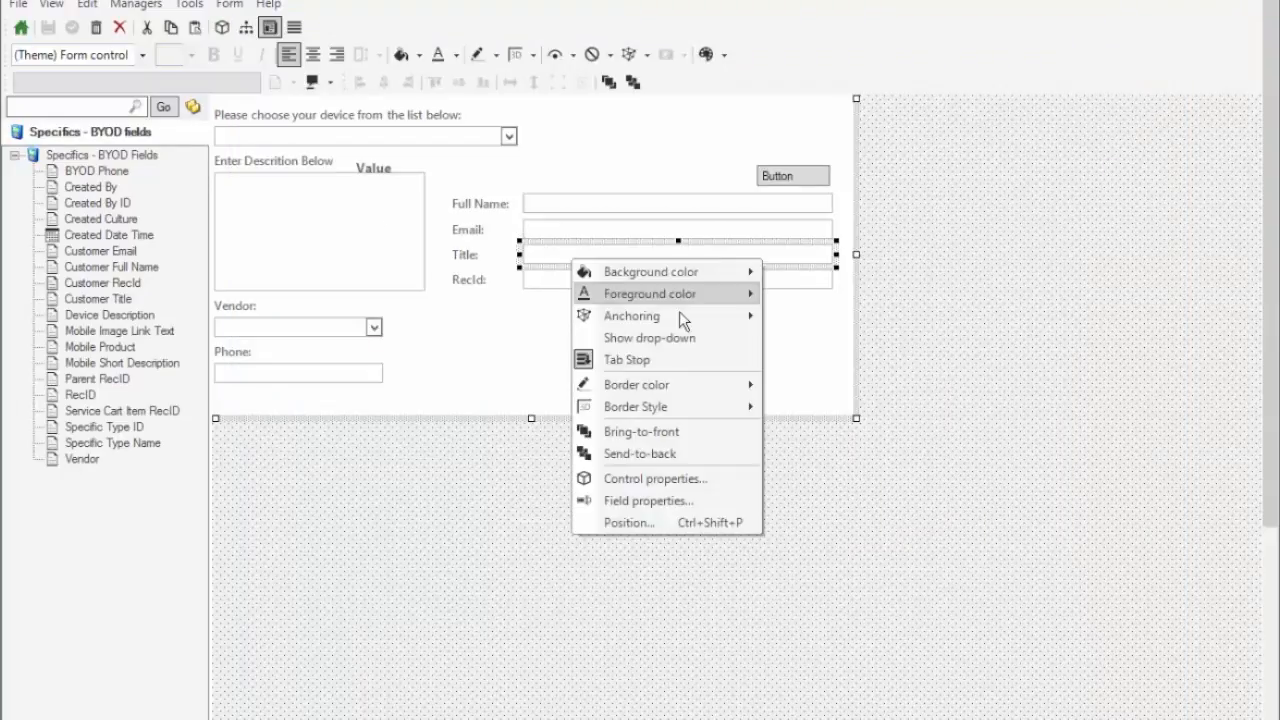
left_click(640, 502)
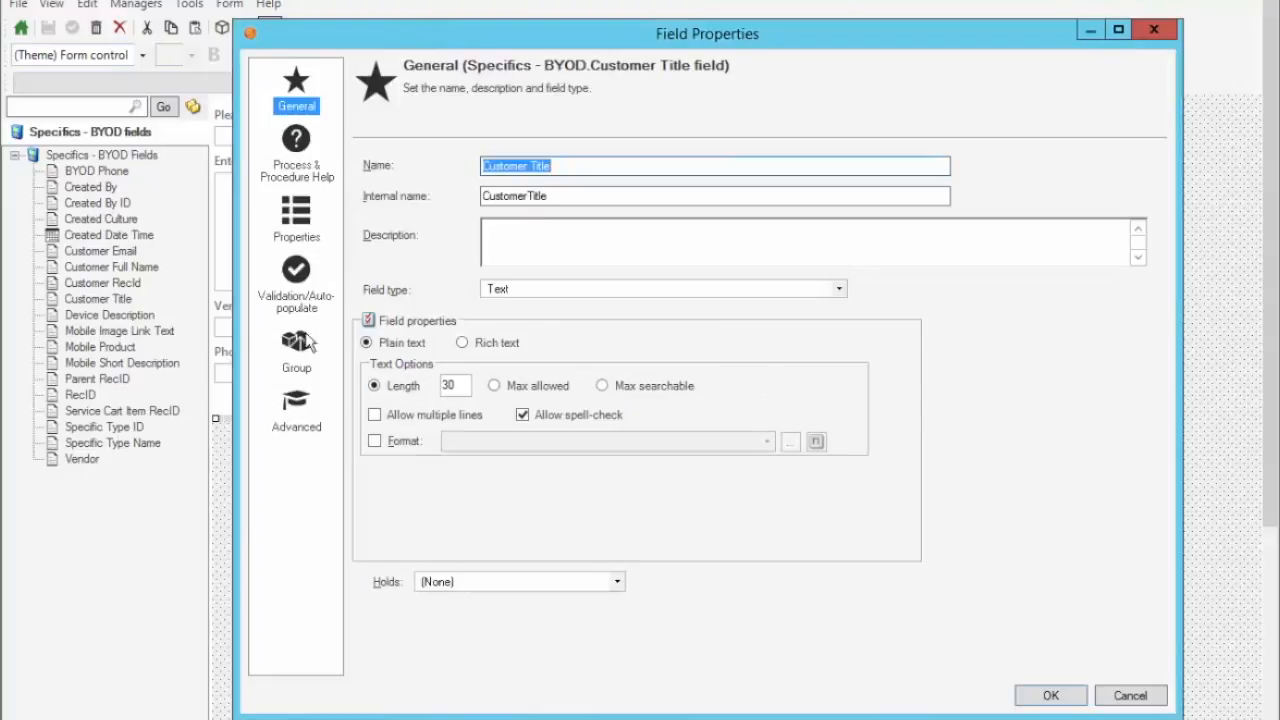
left_click(295, 296)
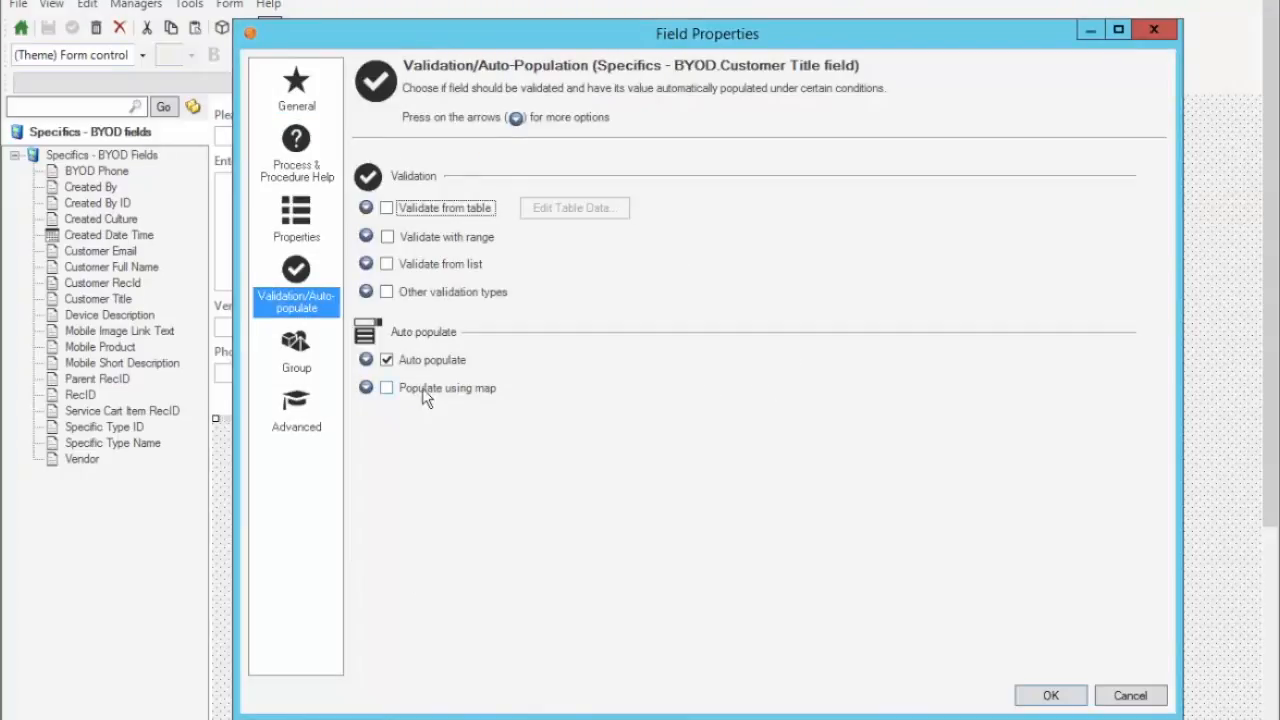
left_click(366, 360)
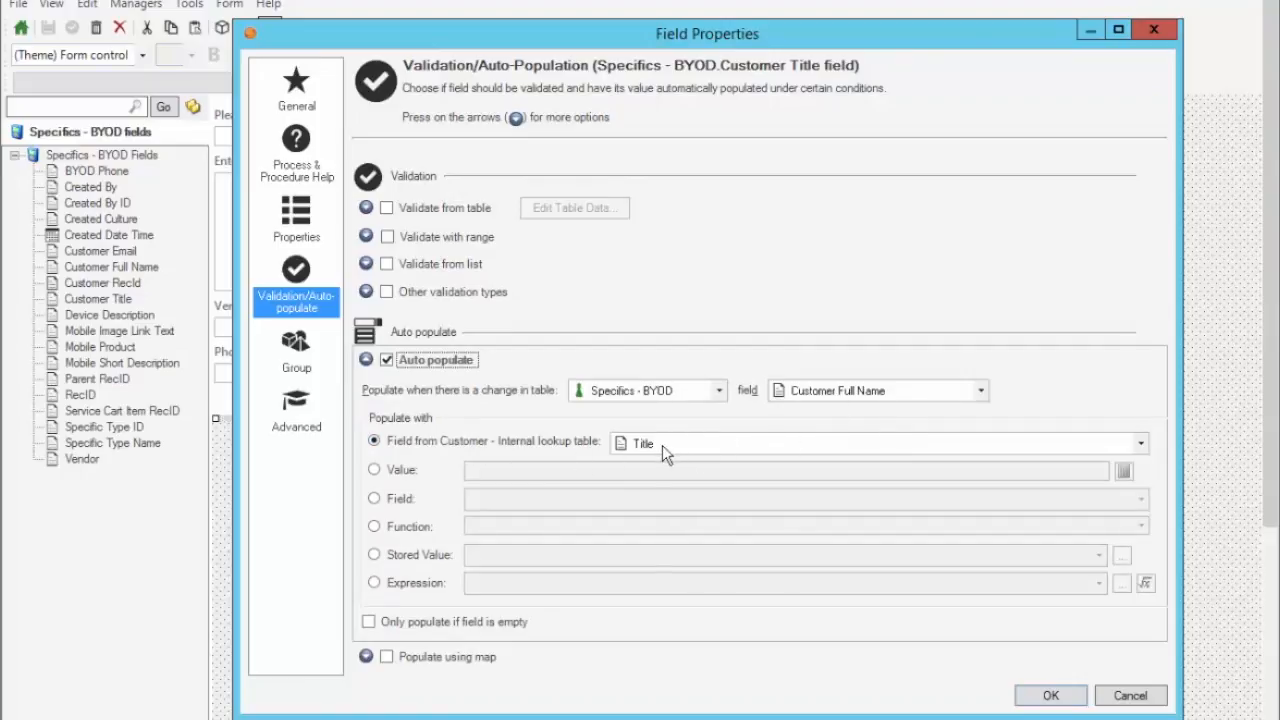
left_click(1047, 692)
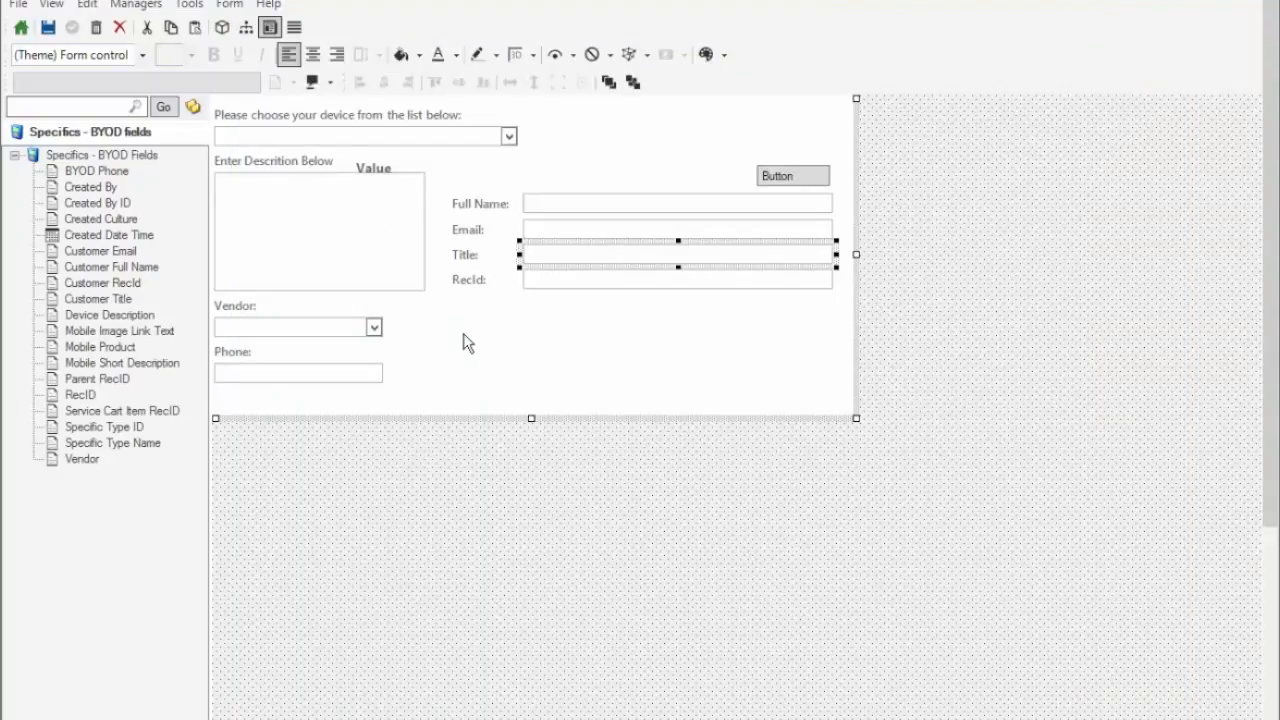
left_click(653, 203)
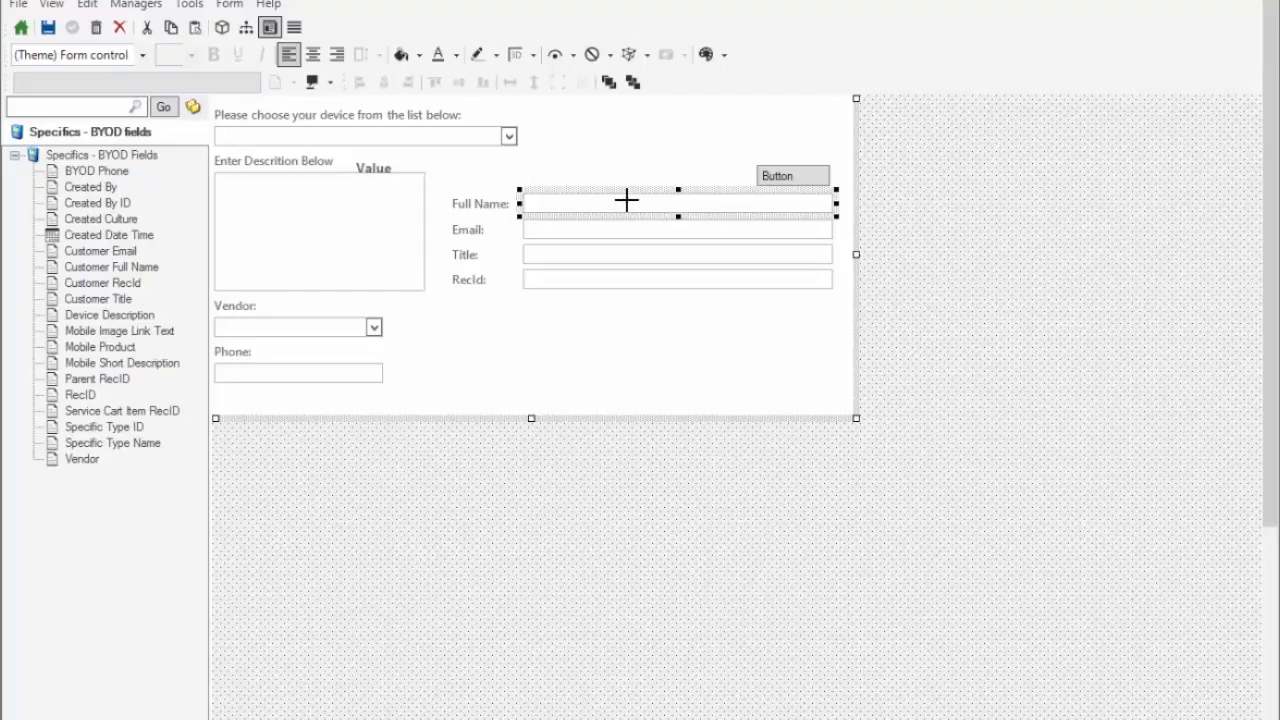
Assign the Edit > Show legal values command to the form's button.
left_click(795, 176)
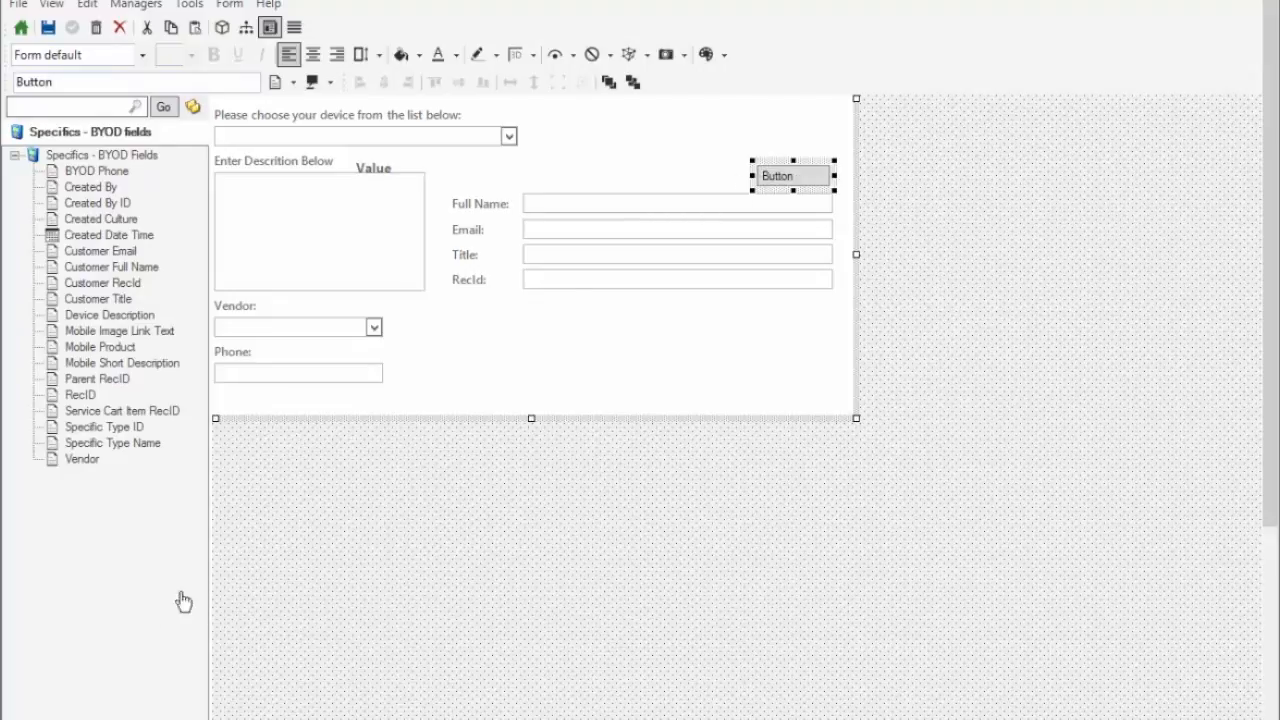
right_click(773, 175)
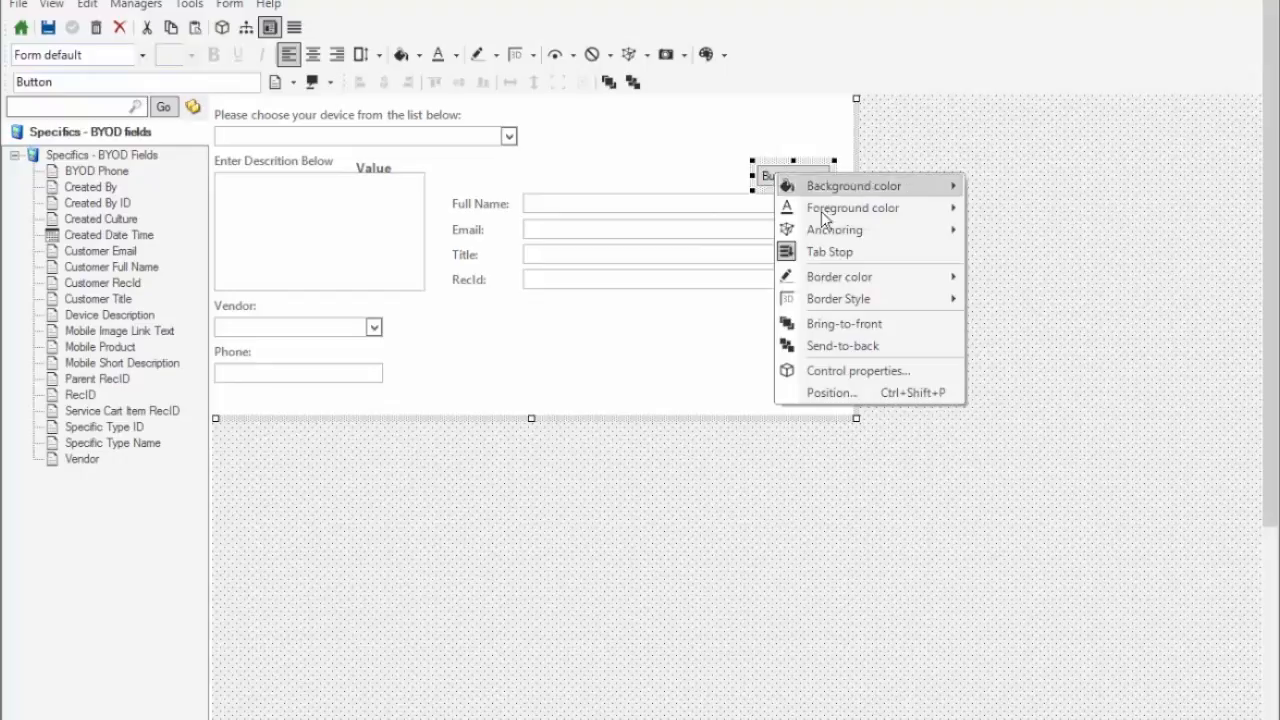
left_click(844, 371)
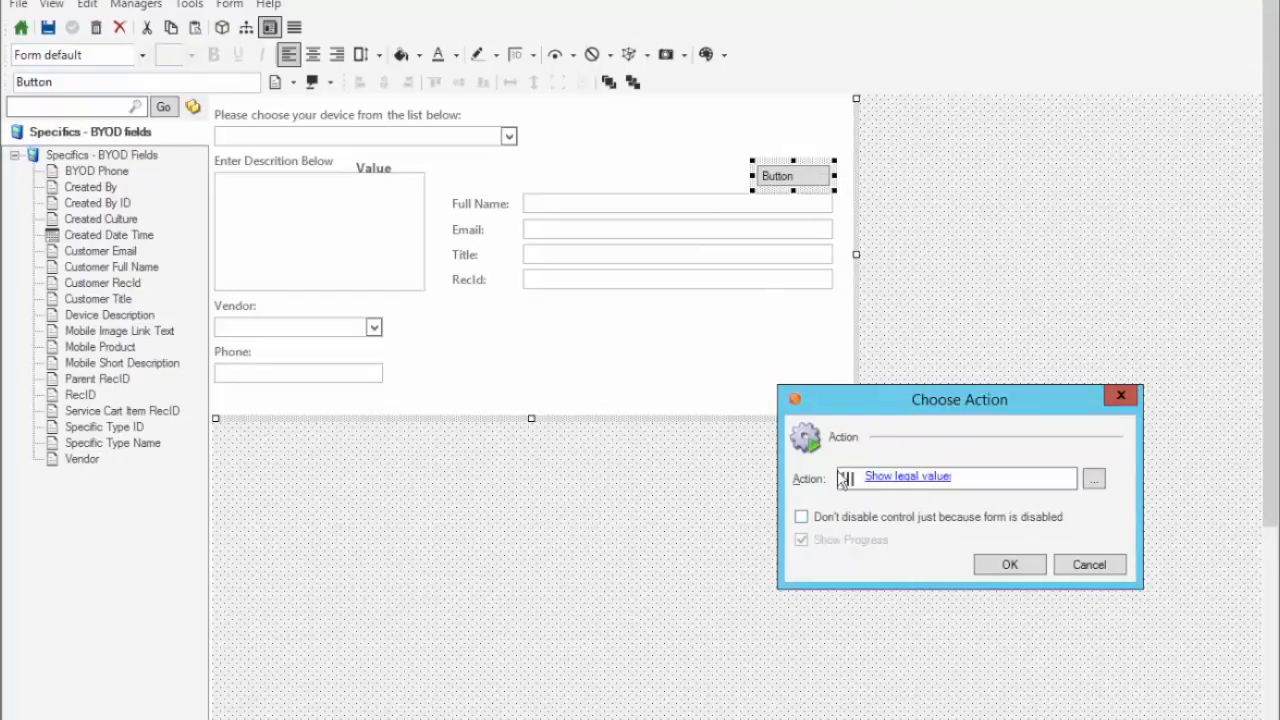
left_click(1094, 482)
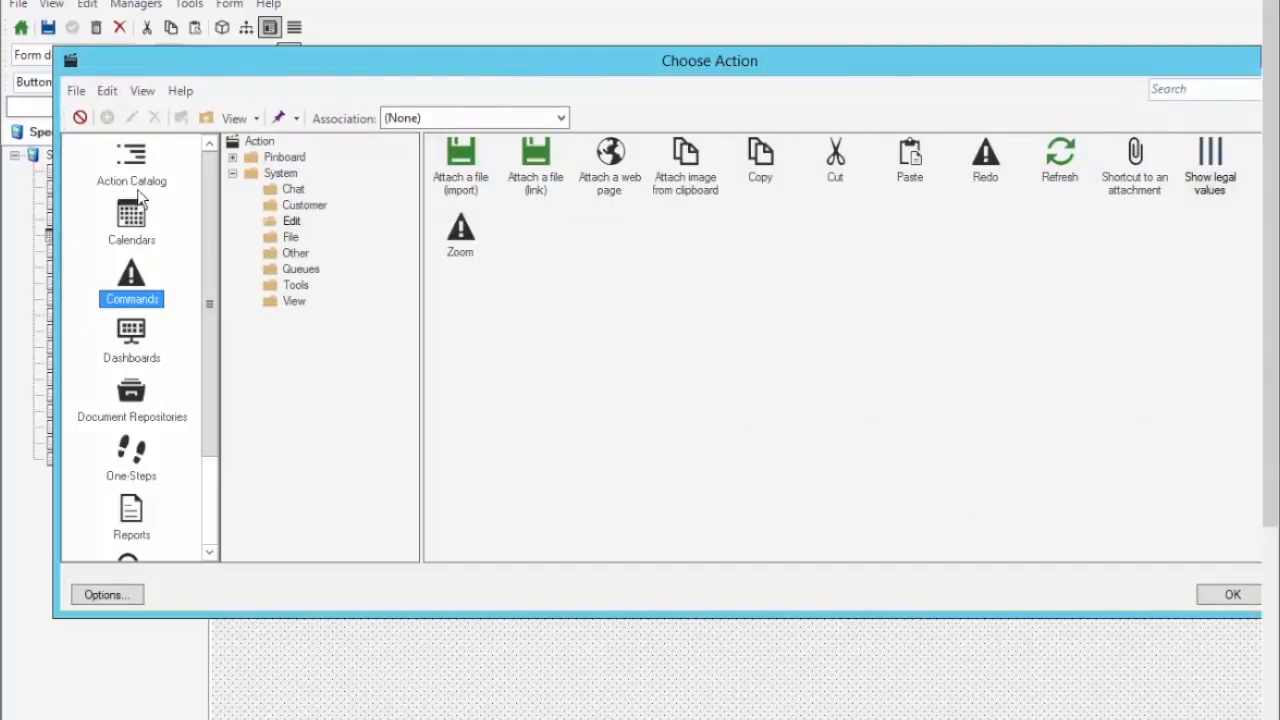
left_click(291, 224)
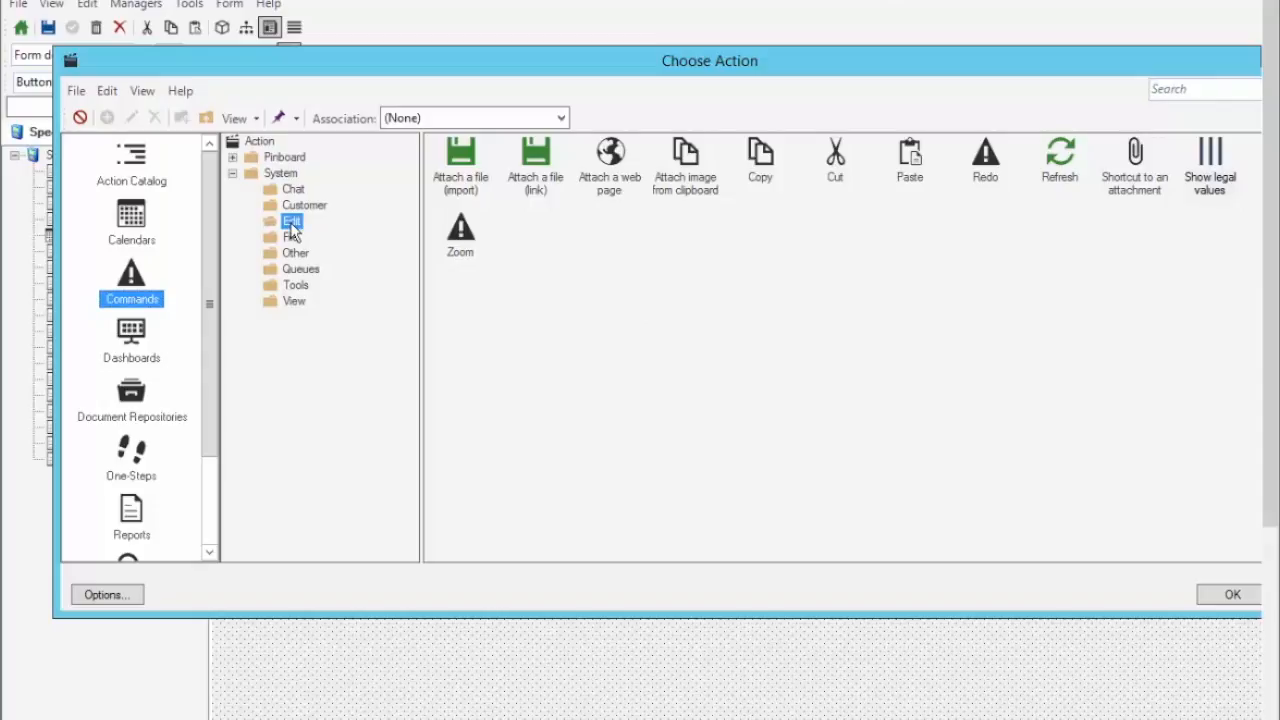
left_click(1213, 163)
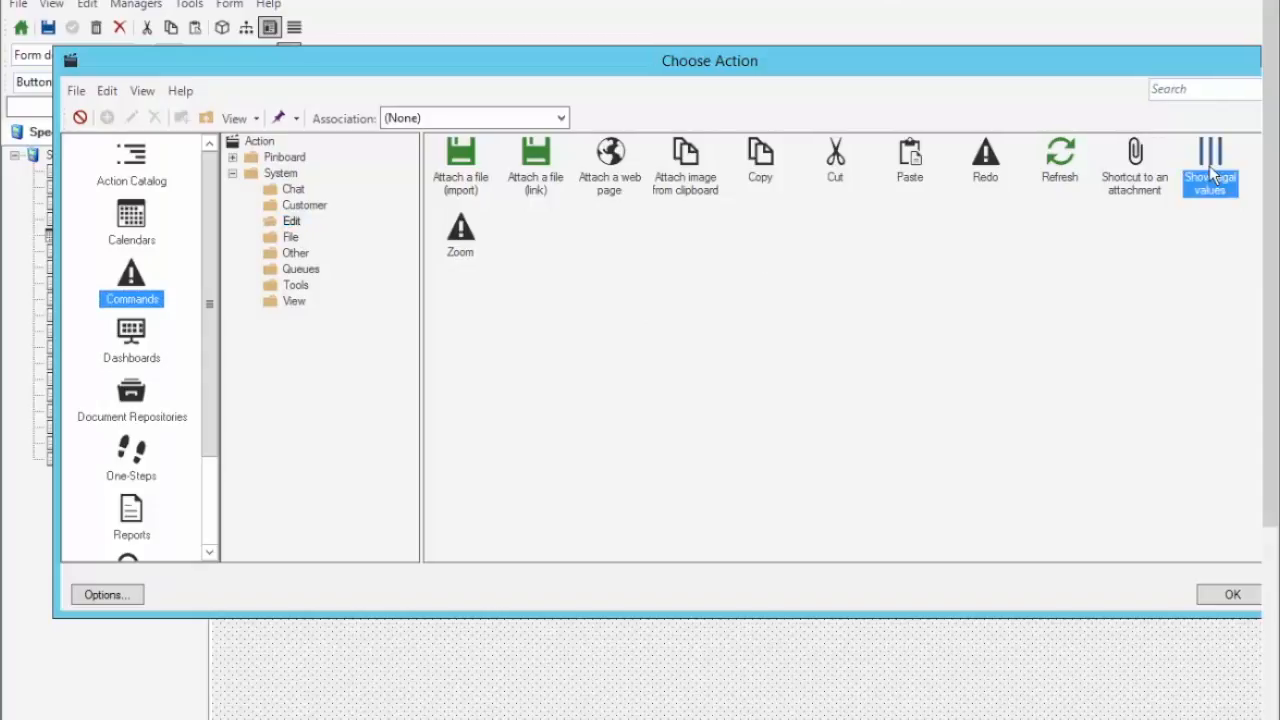
left_click(1213, 597)
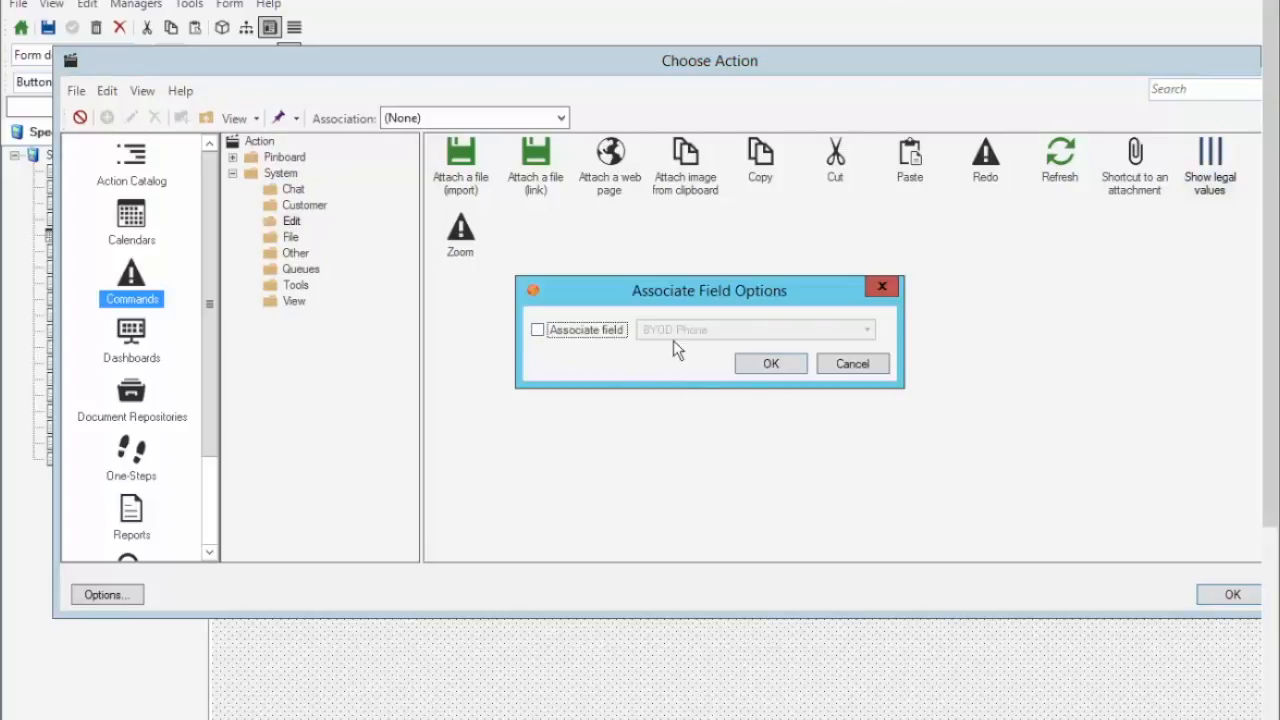
Associate the button's action with the Customer Full Name field and confirm.
left_click(547, 333)
left_click(866, 331)
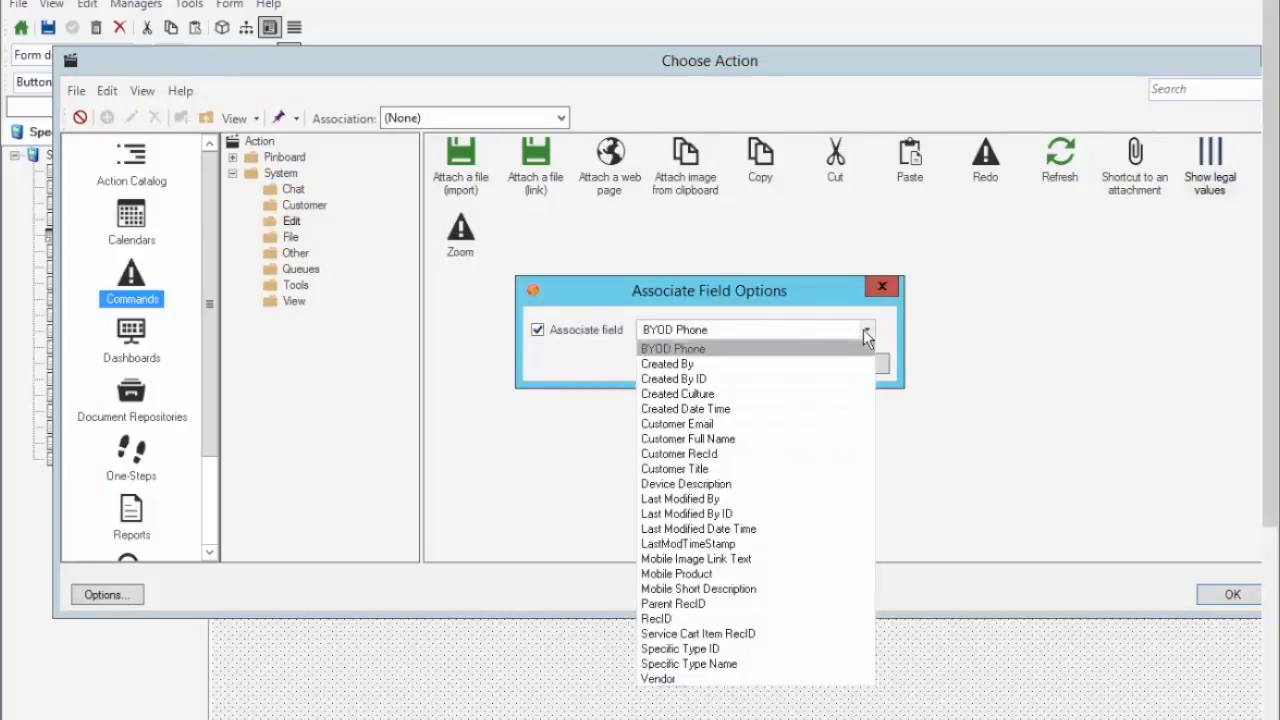
left_click(672, 439)
left_click(767, 366)
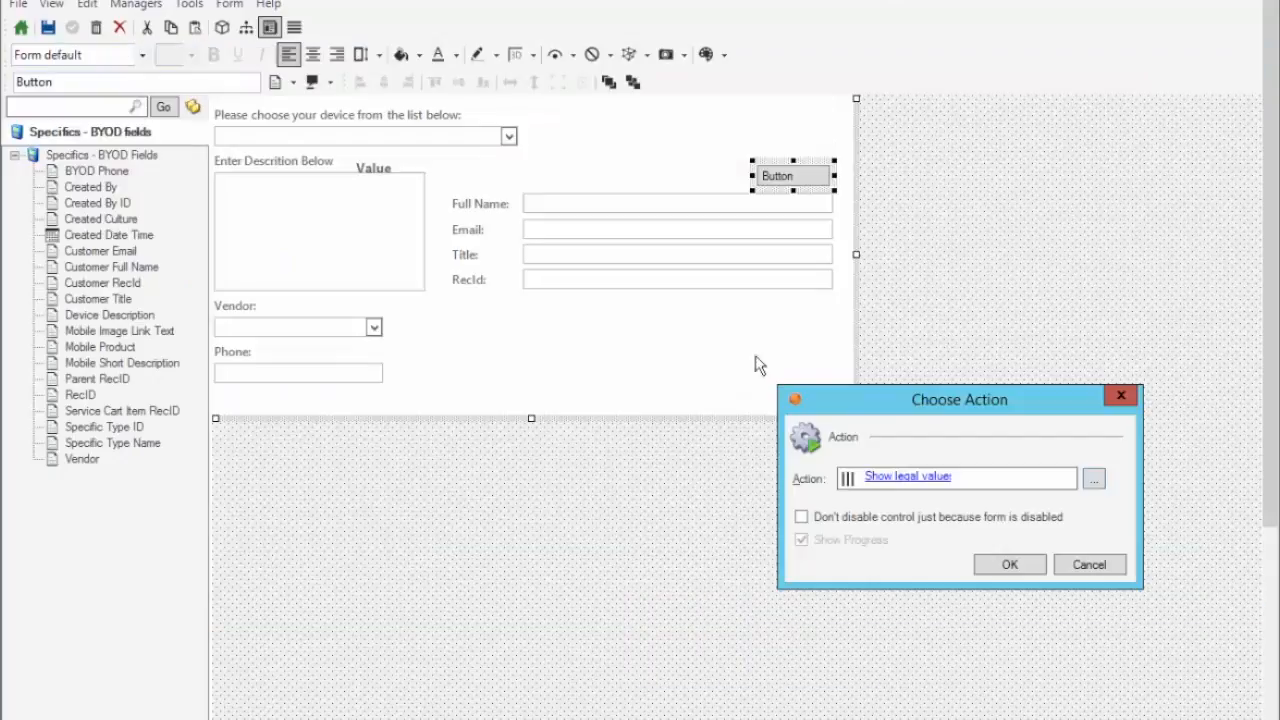
left_click(1001, 563)
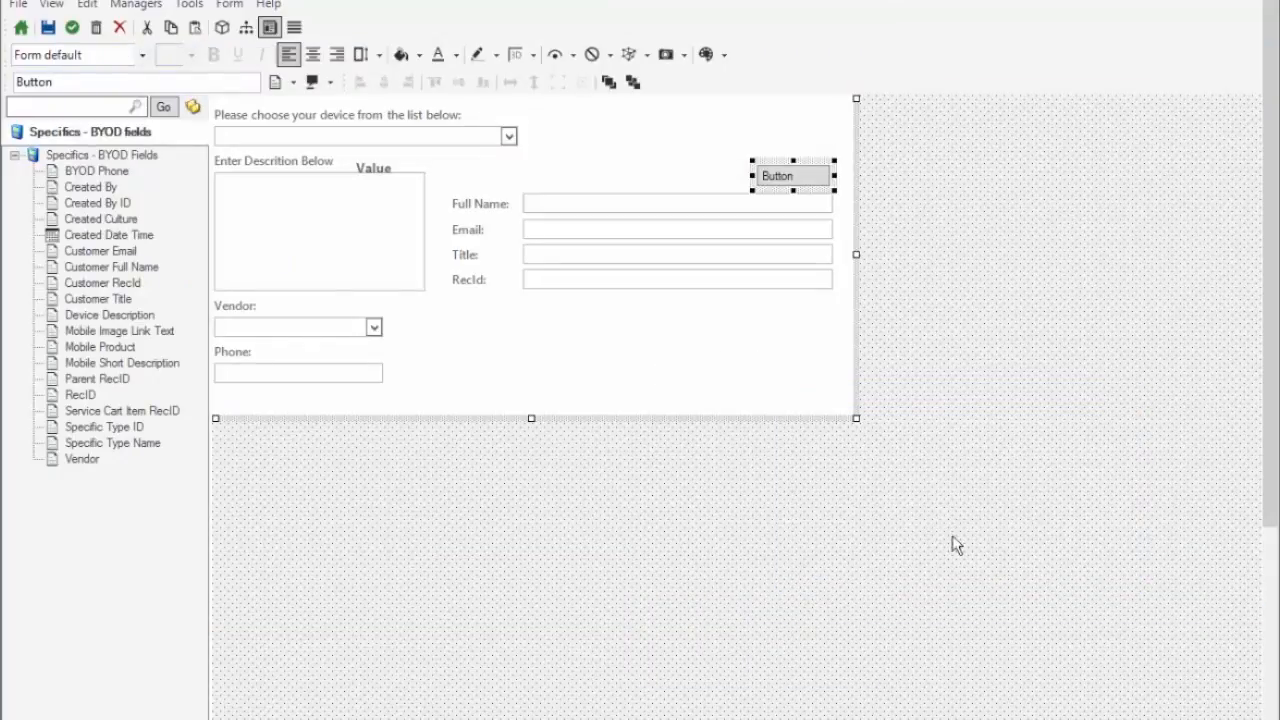
left_click(627, 332)
left_click(787, 172)
right_click(643, 204)
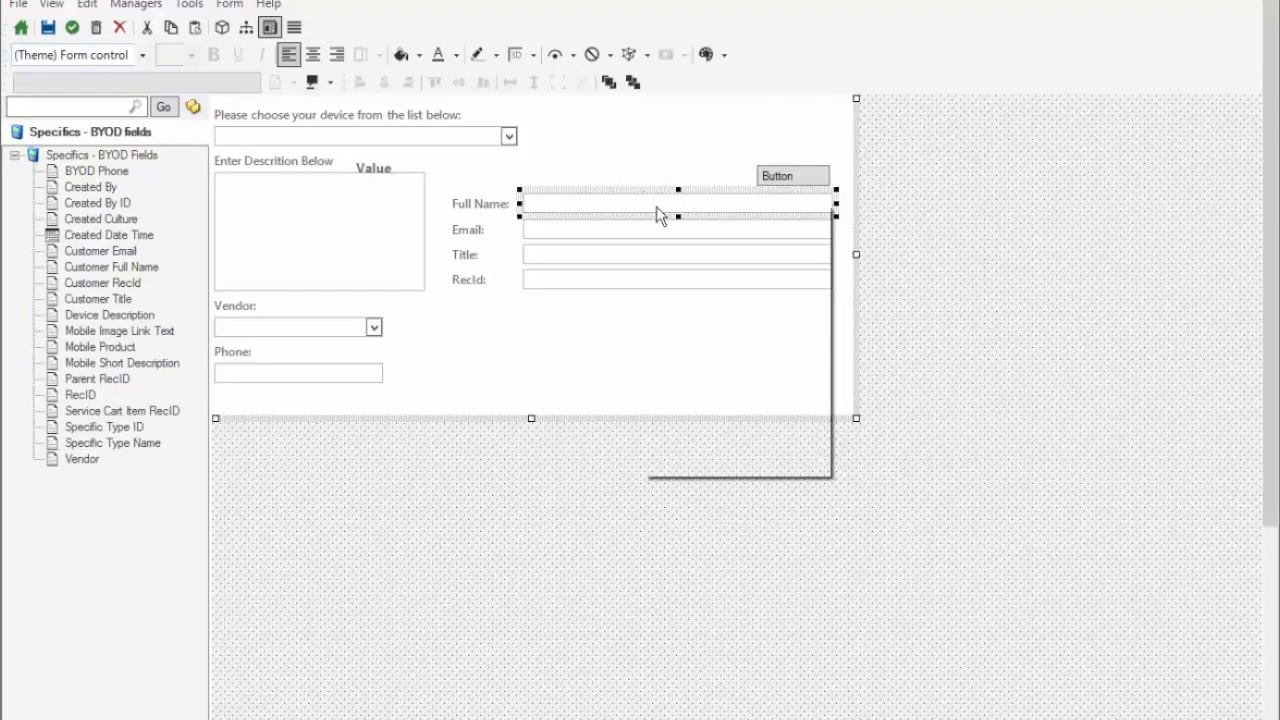
left_click(701, 423)
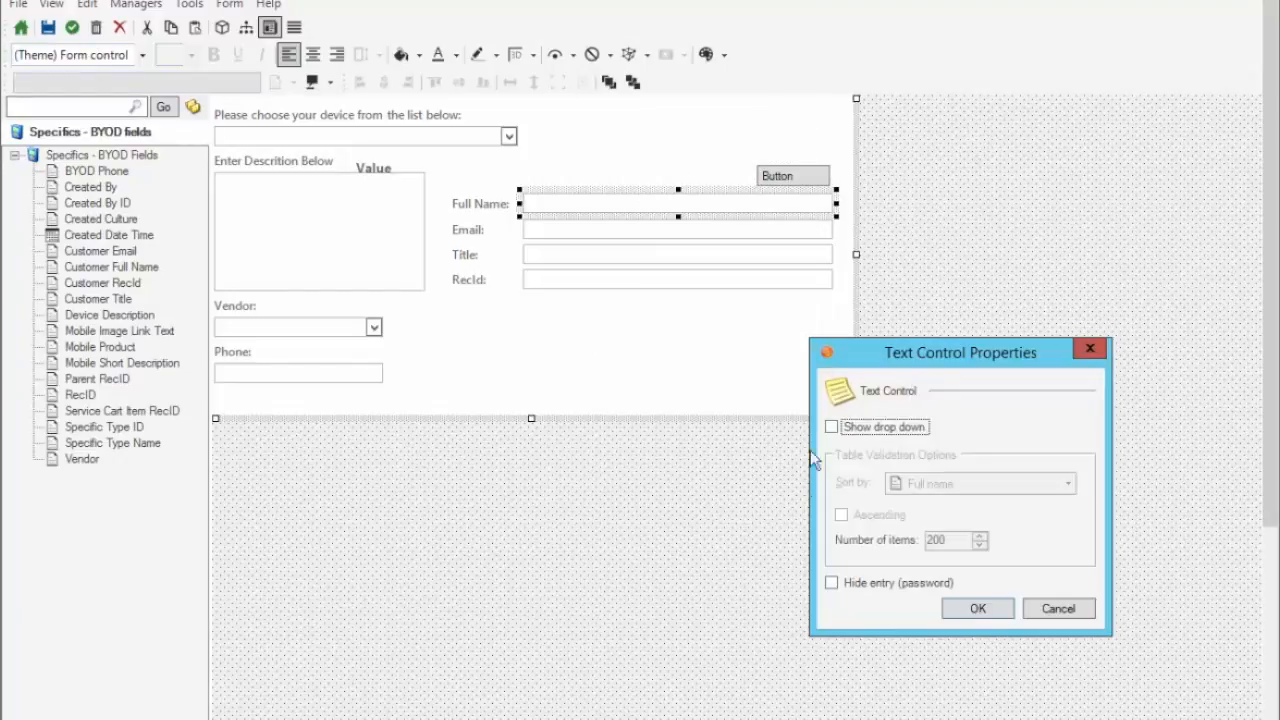
left_click(1060, 611)
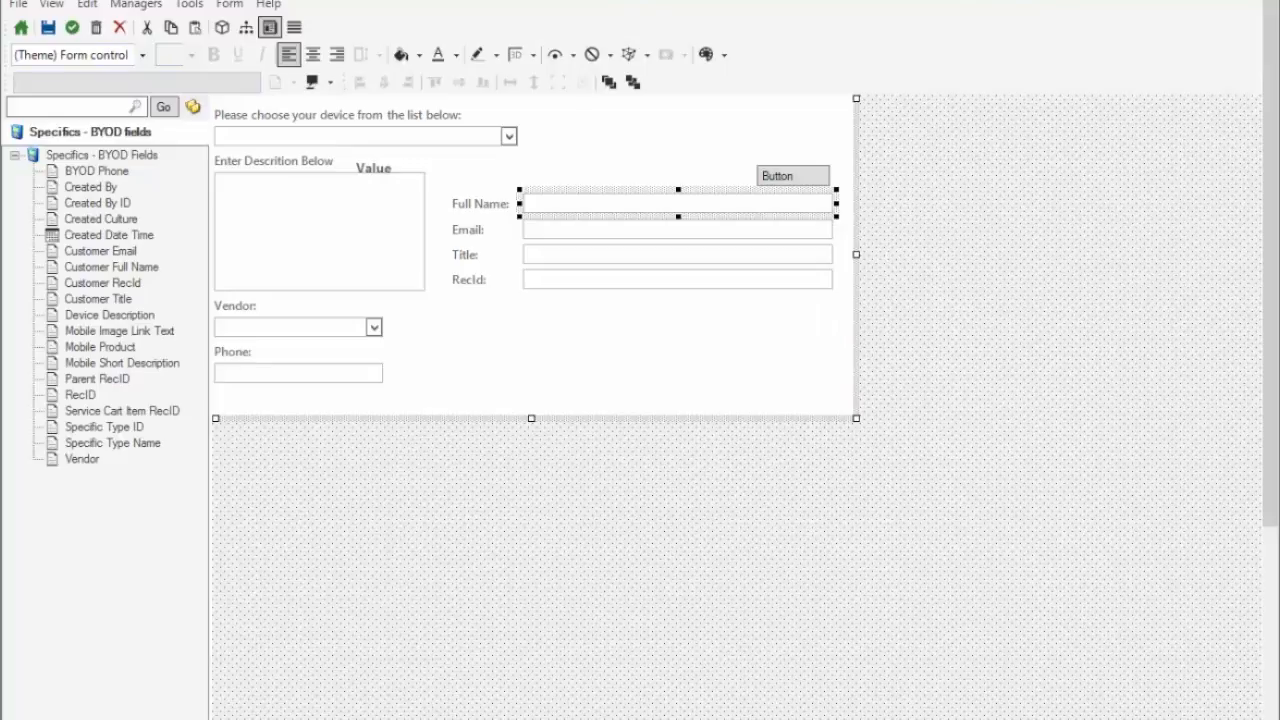
left_click_drag(1271, 480, 1268, 703)
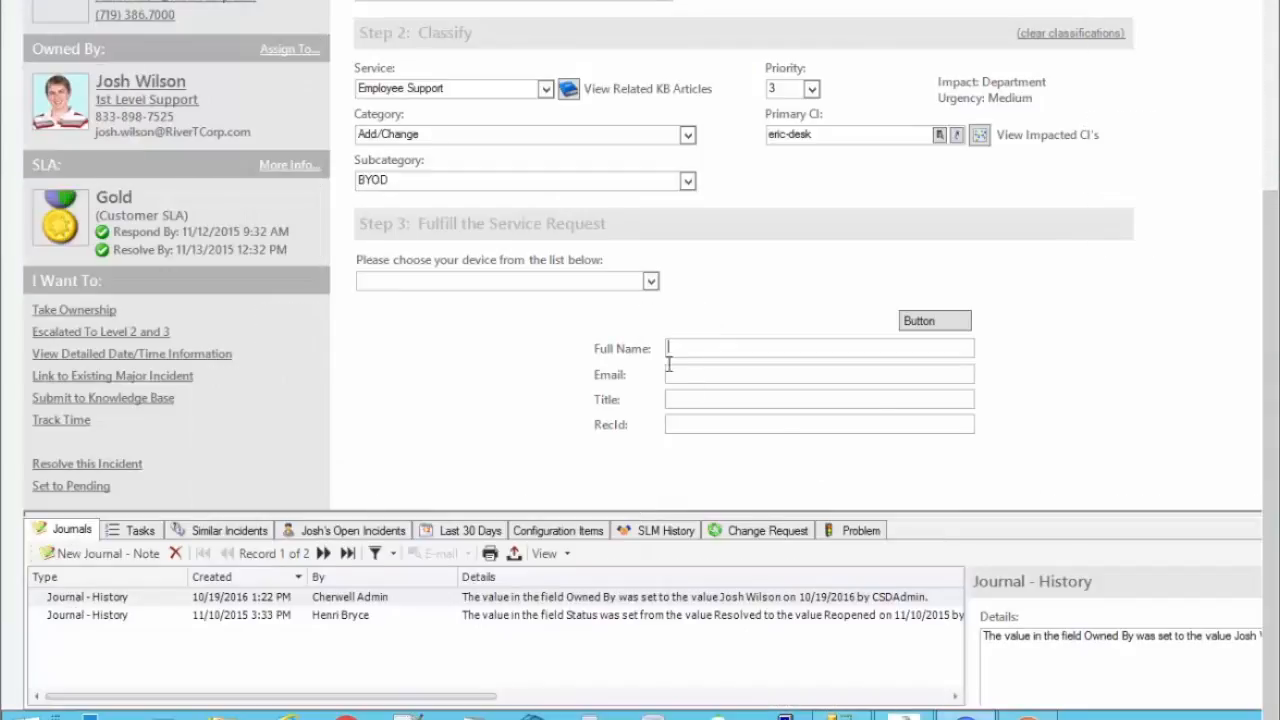
Search the customer lookup by name and pick the match, filling Full Name, Email and RecId.
left_click(927, 322)
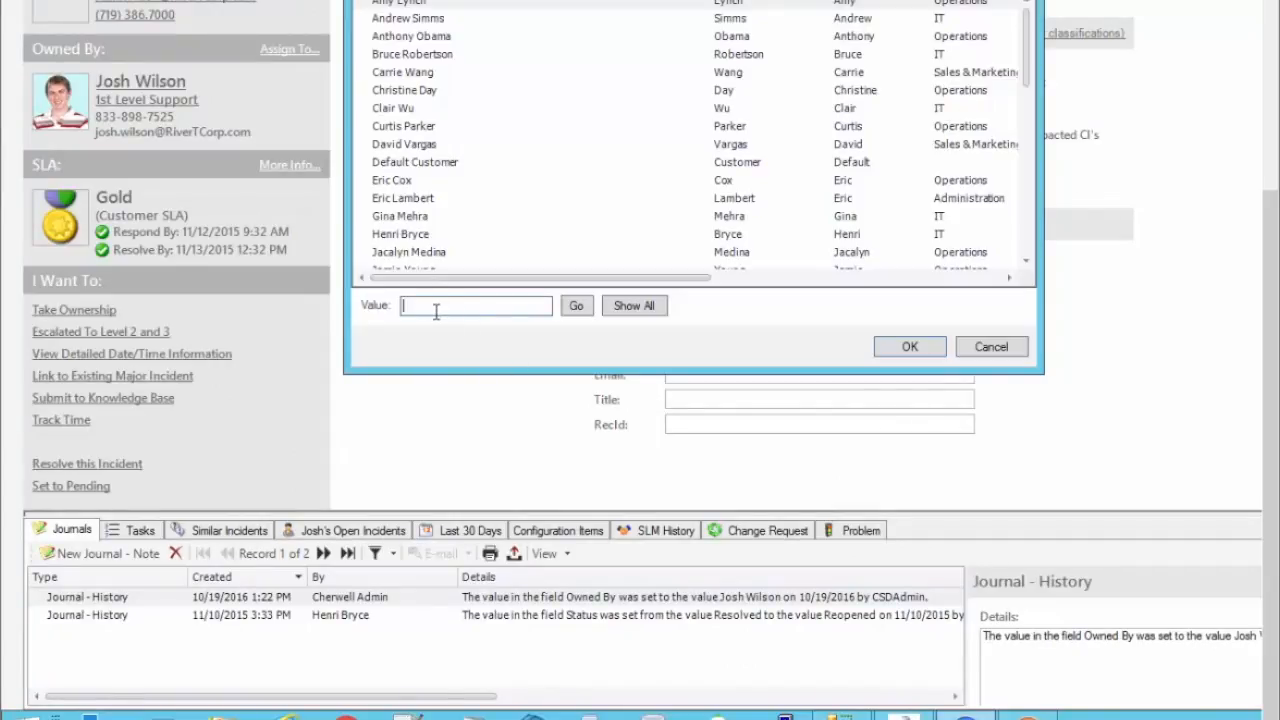
type("henri")
left_click(576, 305)
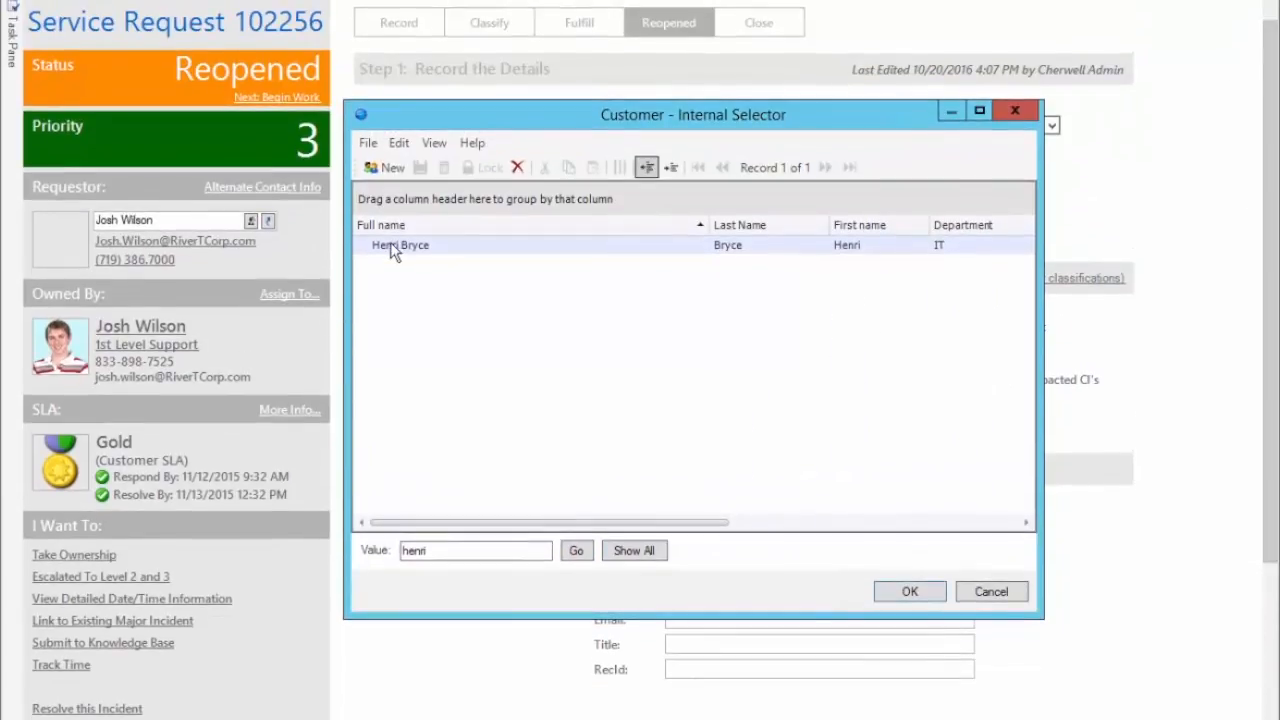
double_click(390, 3)
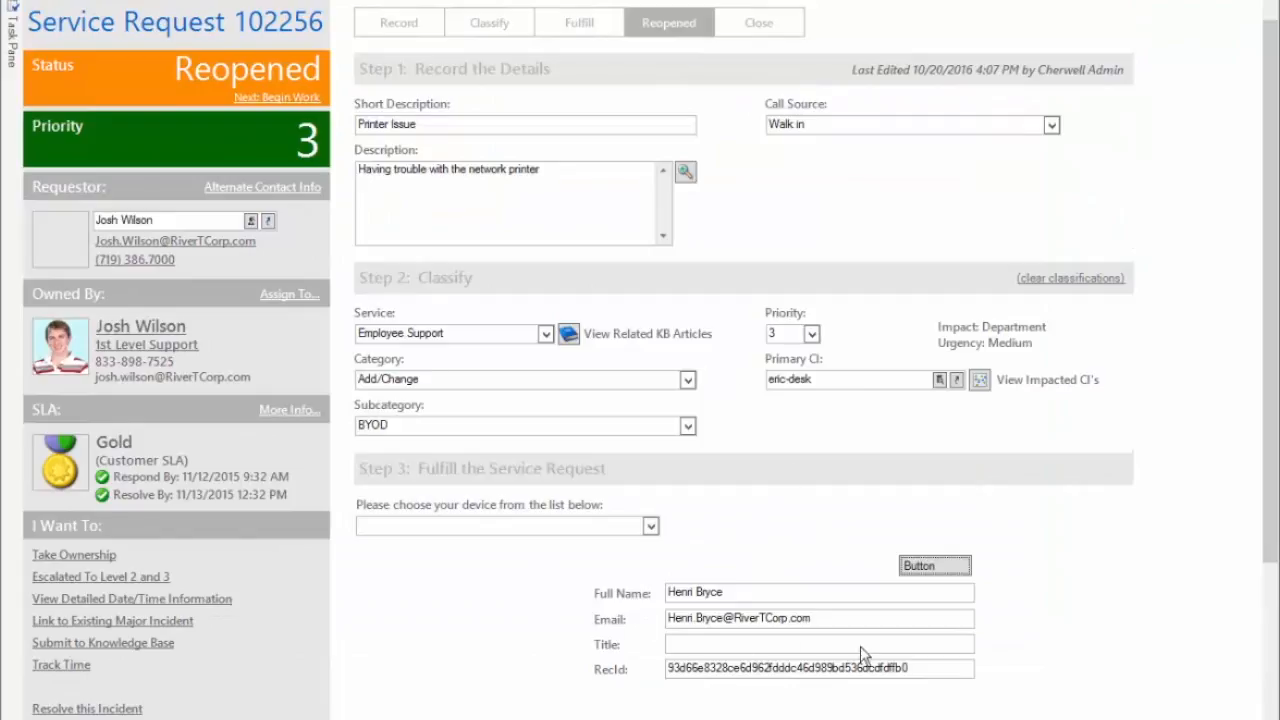
left_click(708, 644)
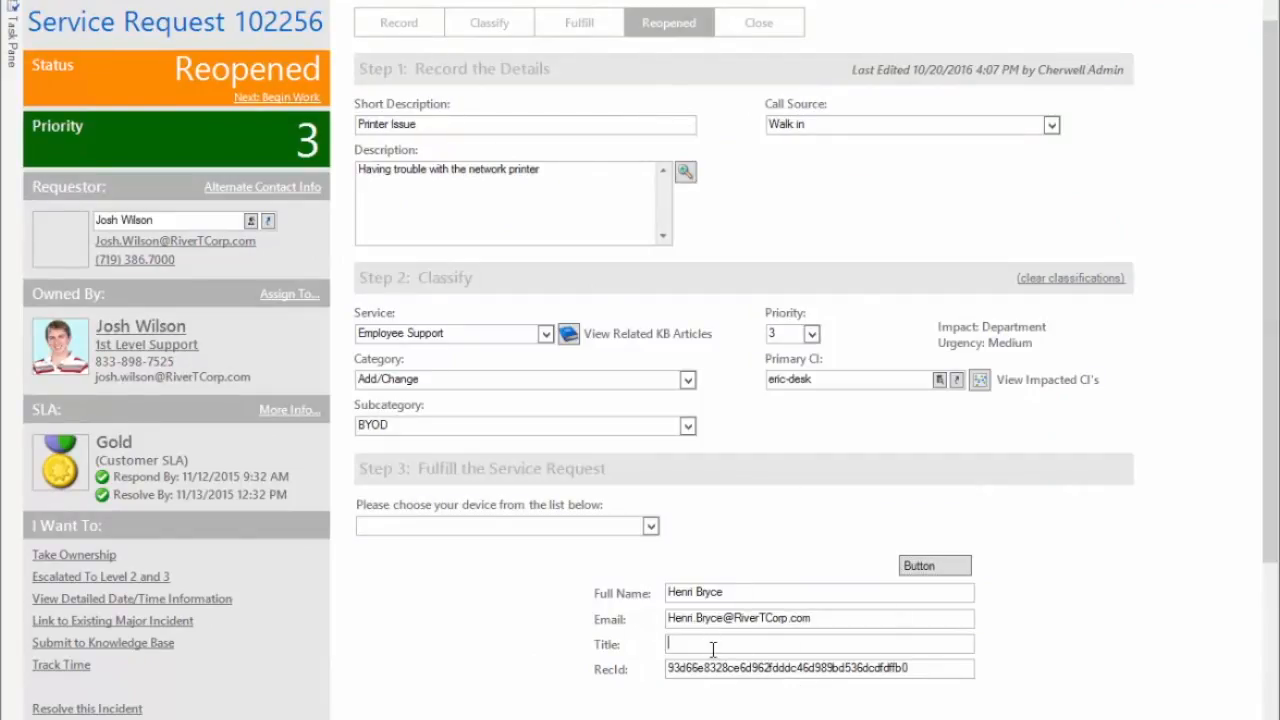